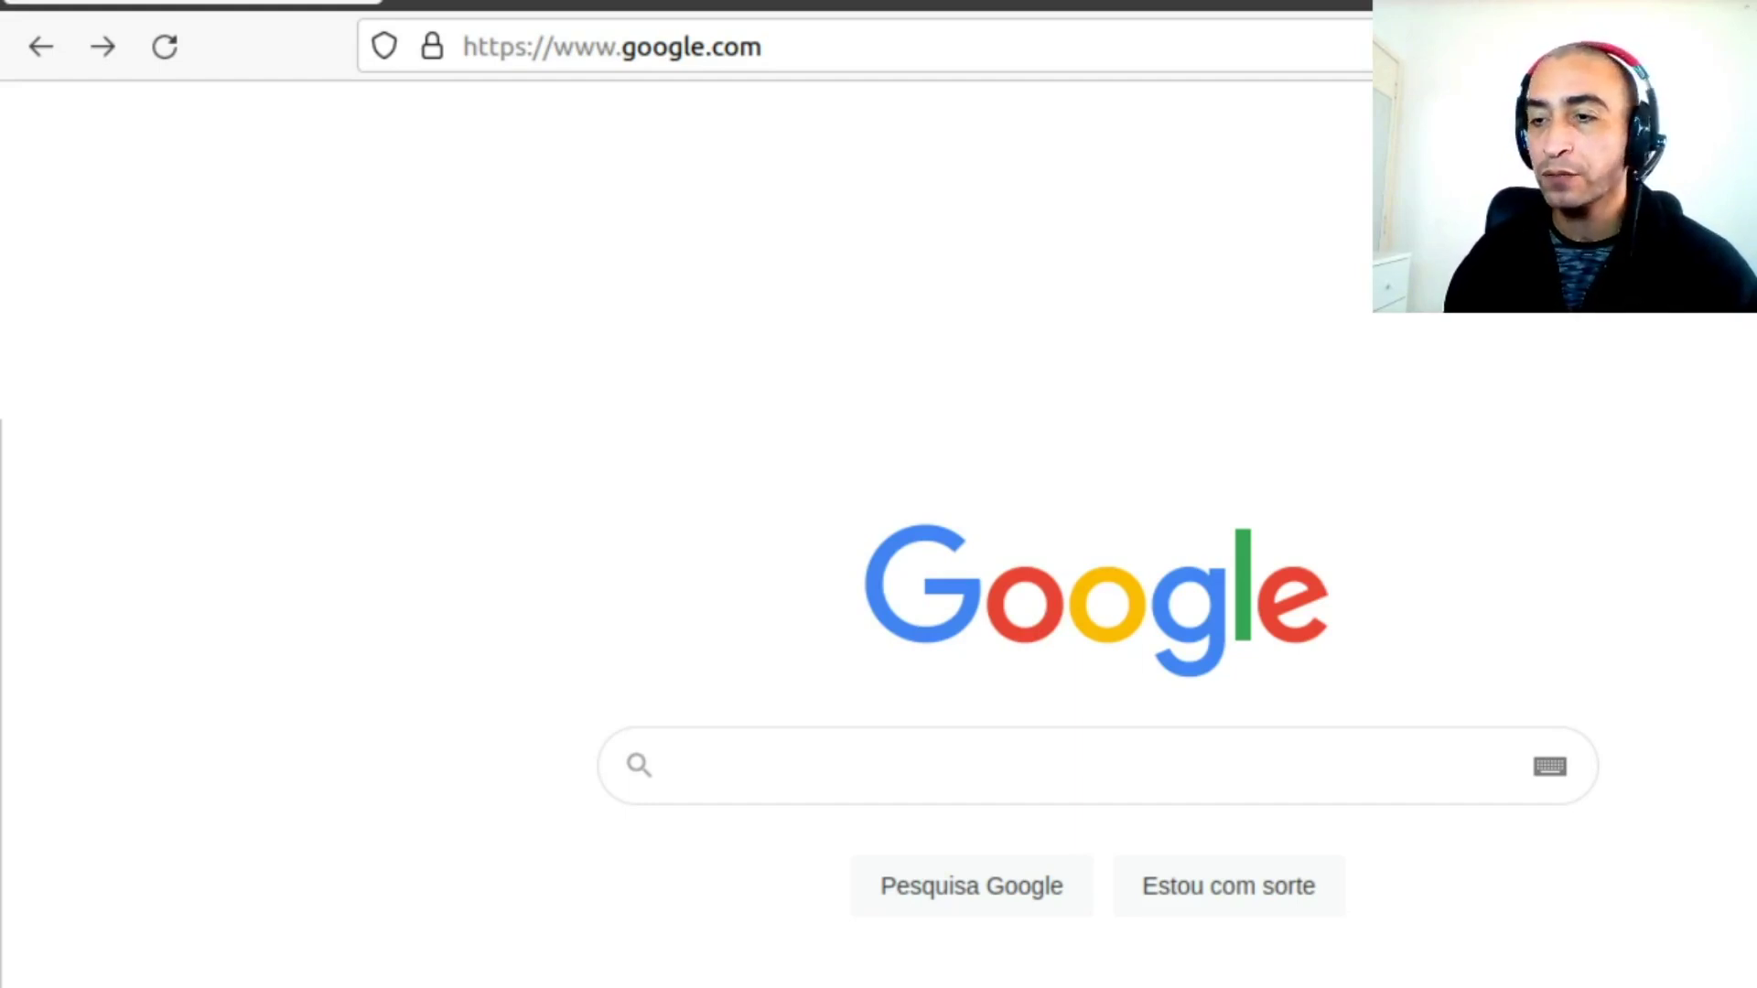
# Search Google for 'raspian' and open the raspberrypi.org operating system images page
pyautogui.click(861, 758)
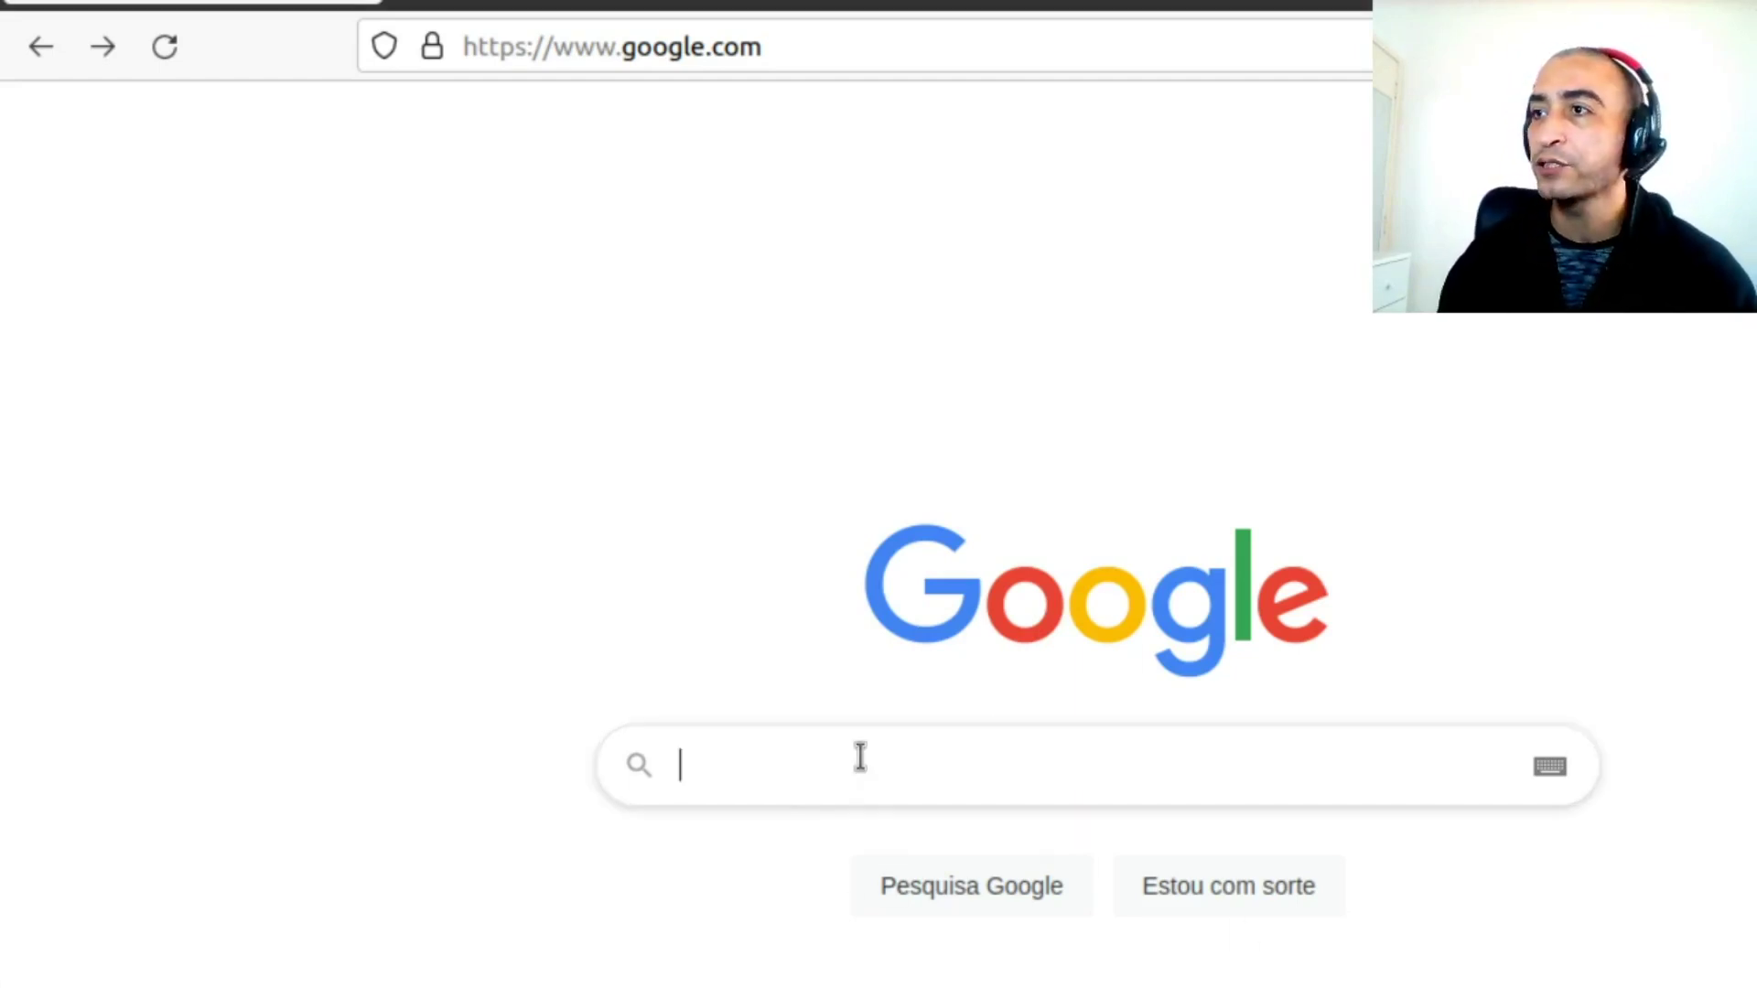
pyautogui.write('raspian')
pyautogui.press('Return')
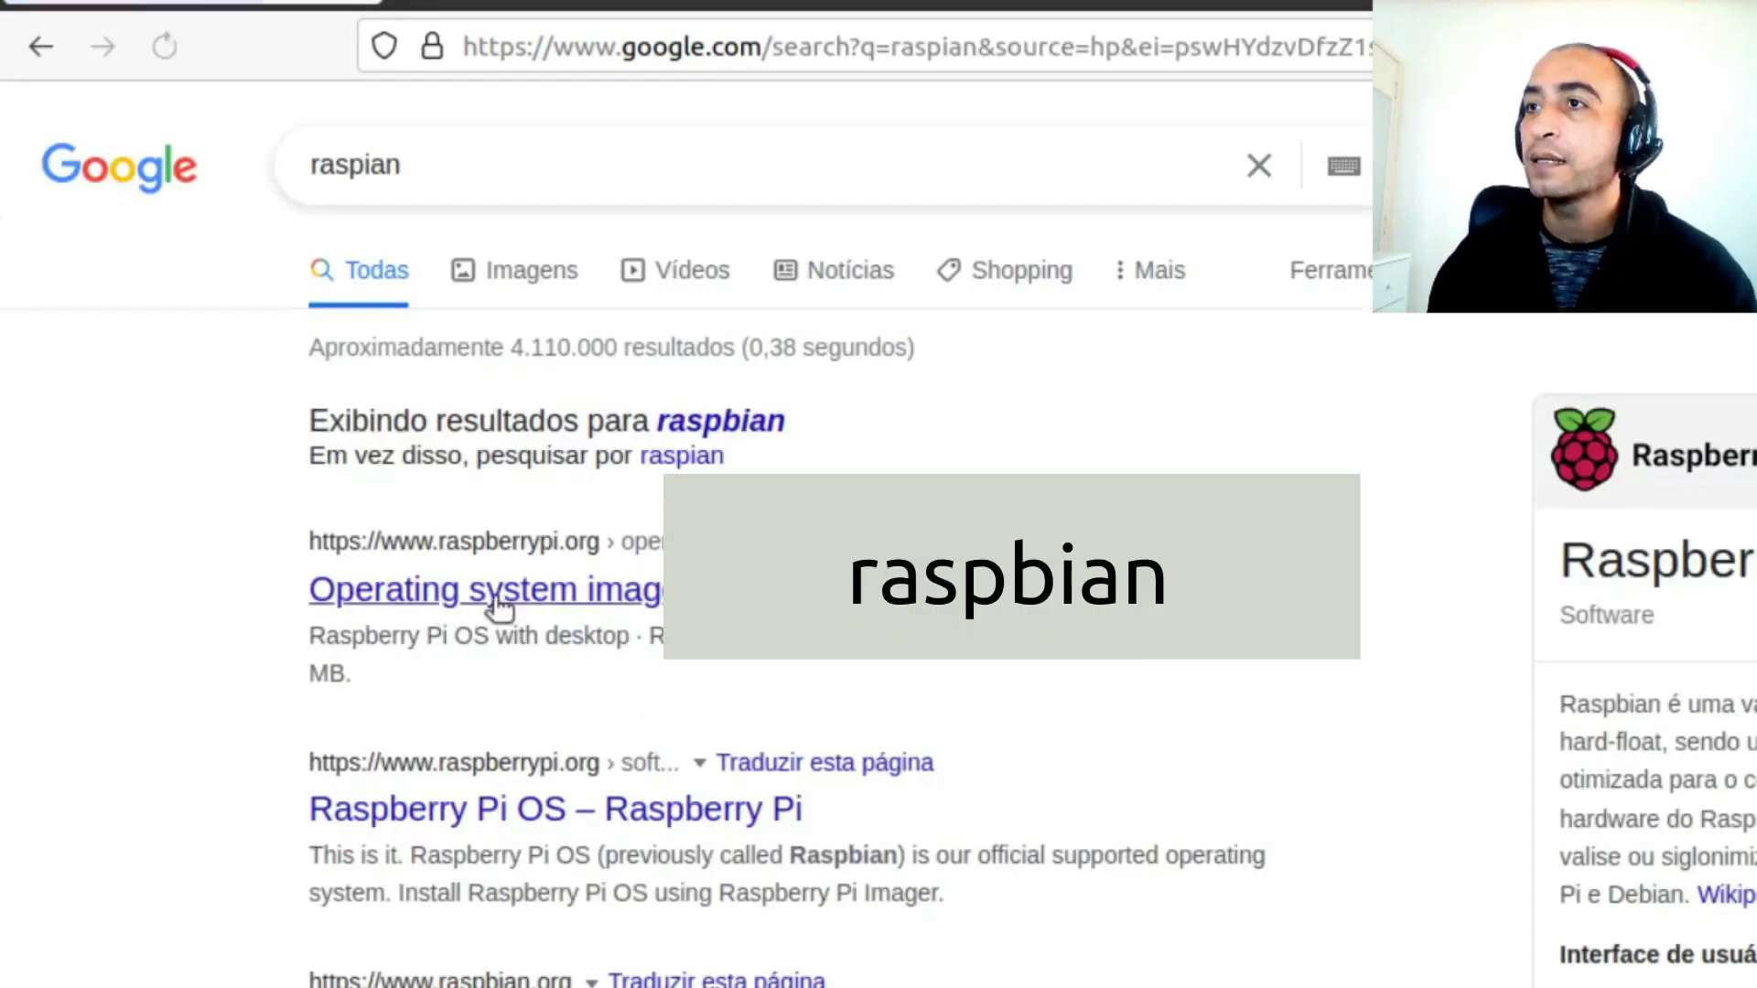
pyautogui.click(532, 607)
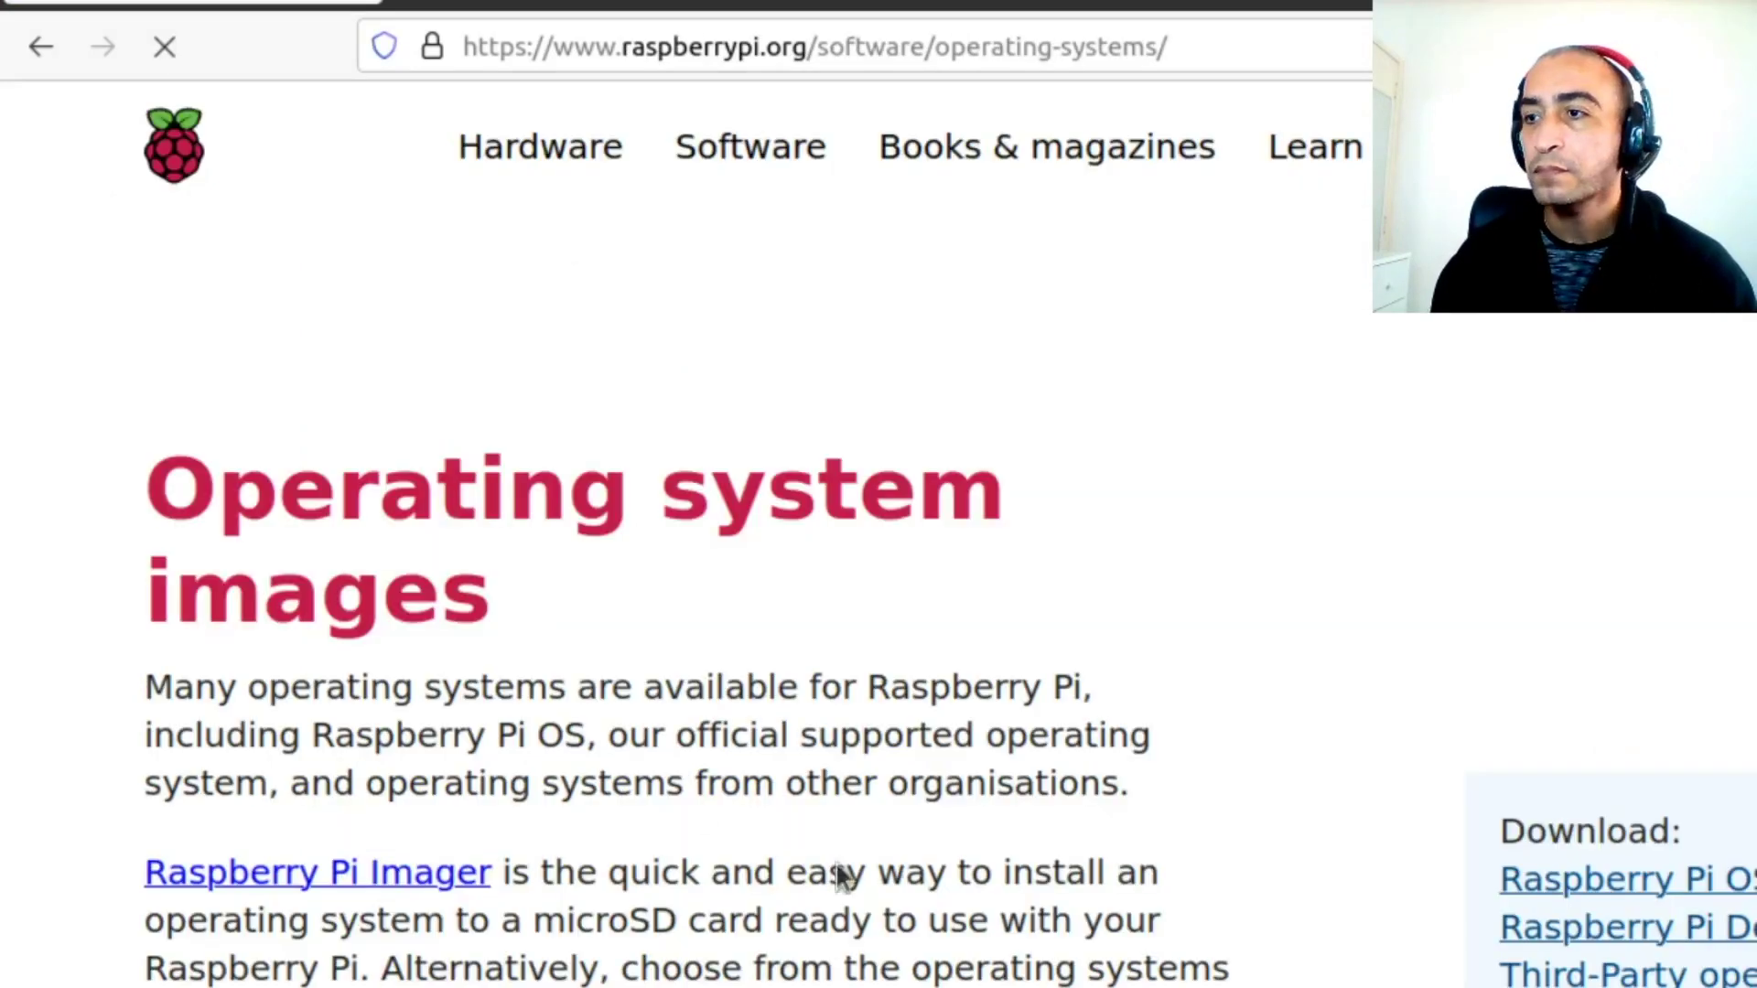
# Scroll to the Raspberry Pi Desktop section and highlight its PC and Mac compatibility note
pyautogui.scroll(-15, 1130, 832)
pyautogui.scroll(8, 1189, 842)
pyautogui.scroll(6, 1253, 842)
pyautogui.scroll(-11, 1290, 821)
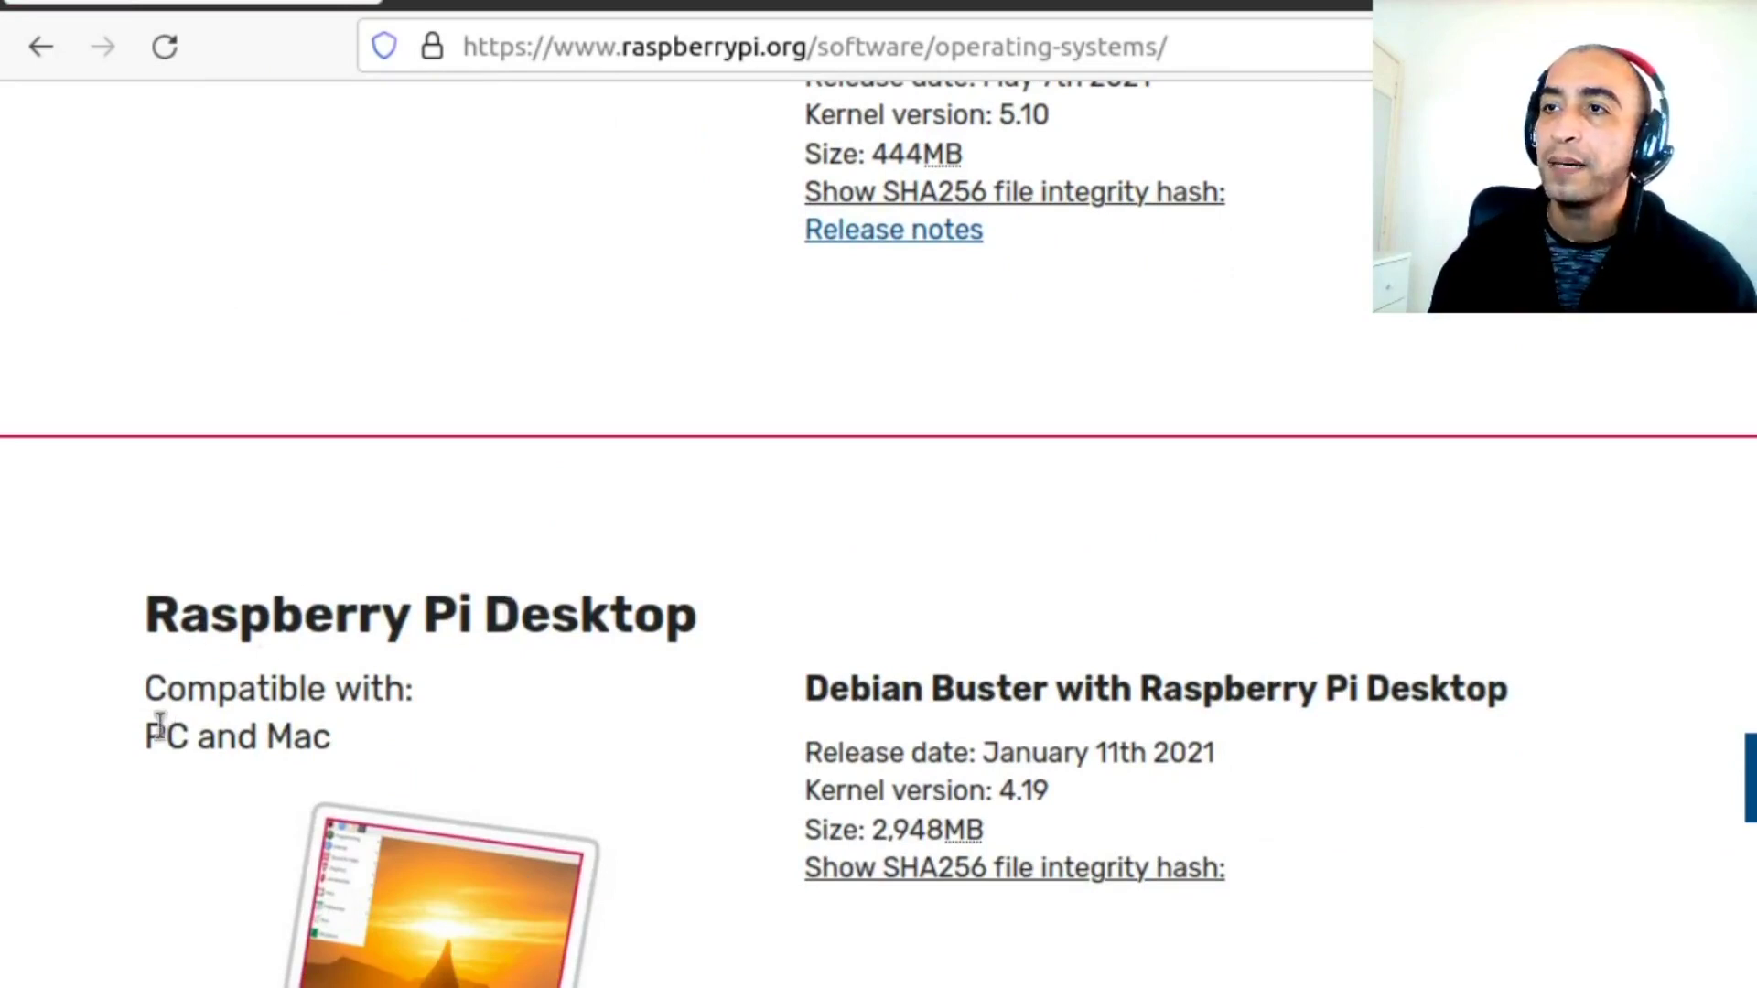
pyautogui.moveTo(145, 731); pyautogui.dragTo(391, 736)
pyautogui.click(392, 735)
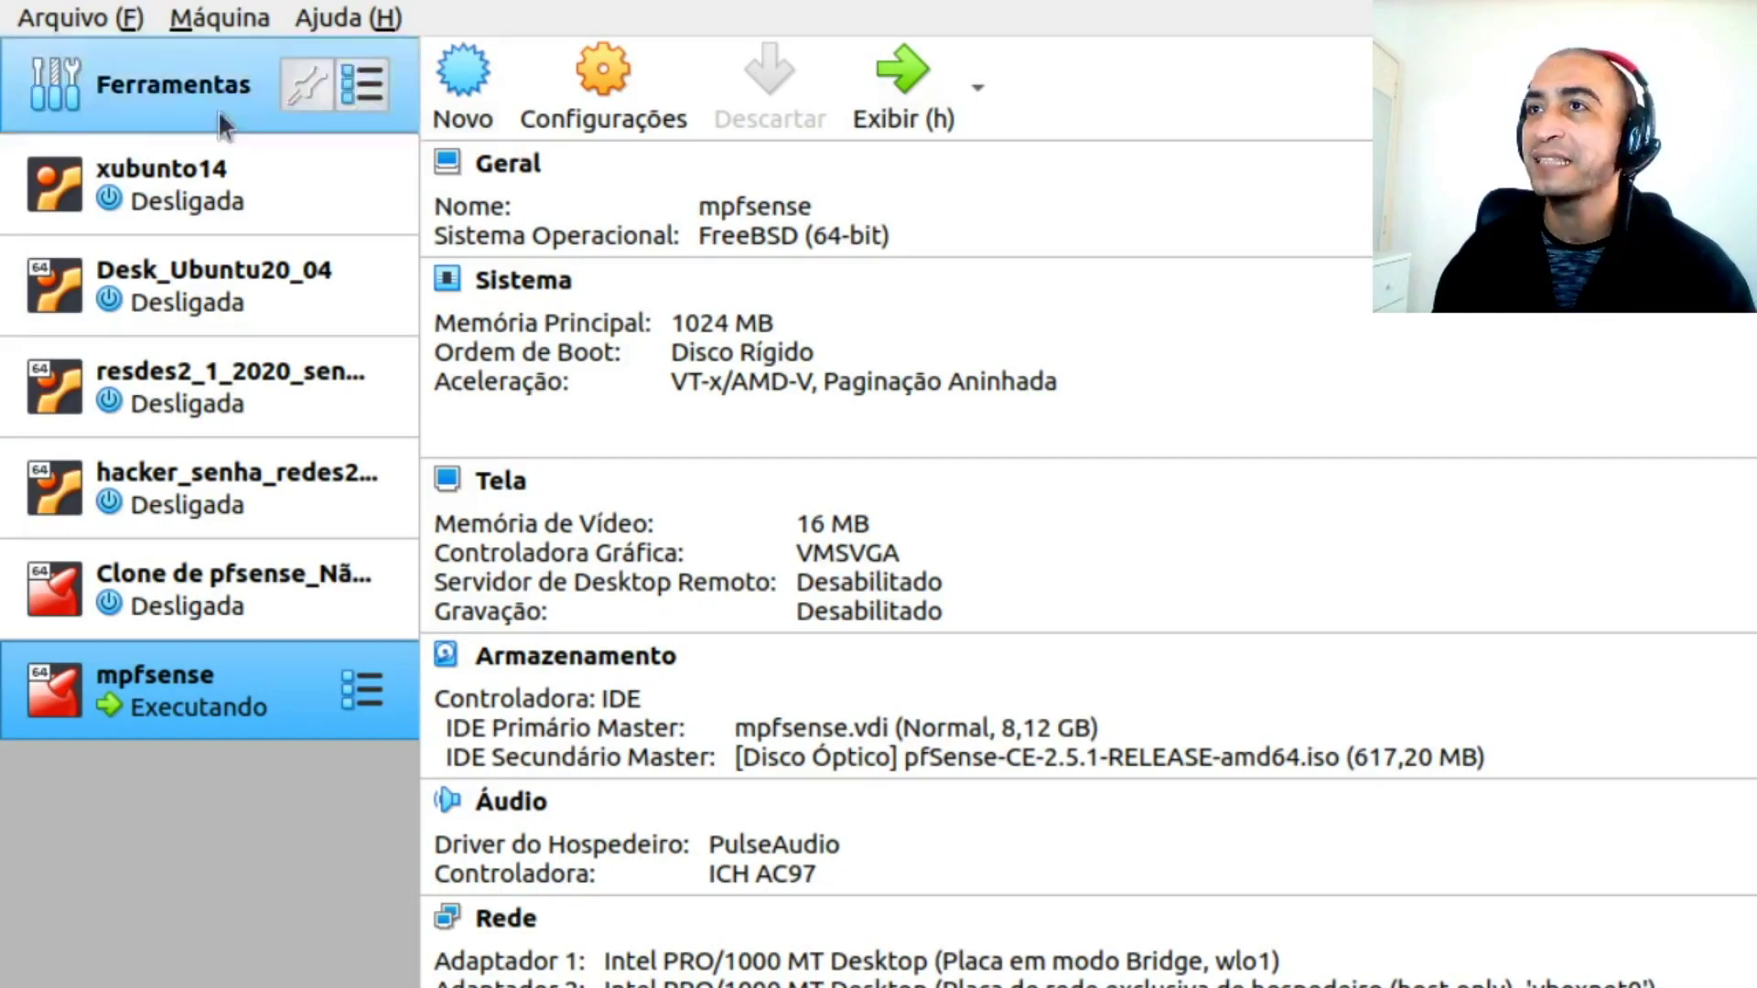
# Start a new virtual machine and name it rasp2
pyautogui.click(475, 94)
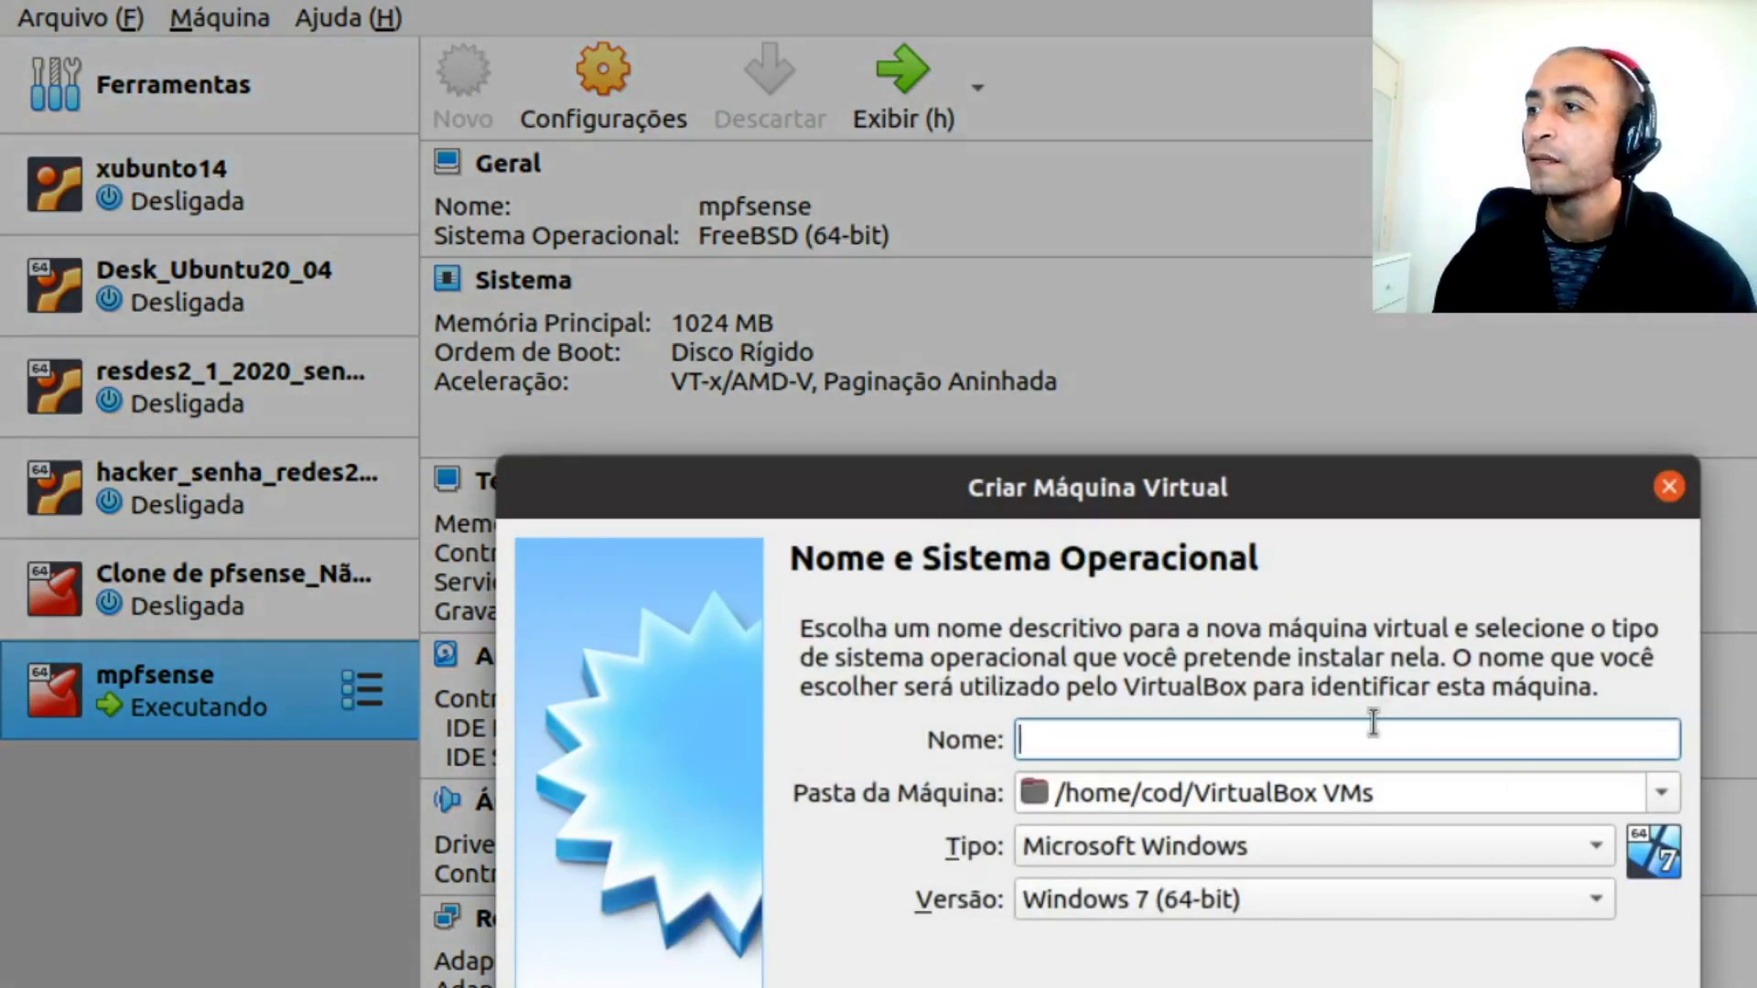
pyautogui.write('raspian')
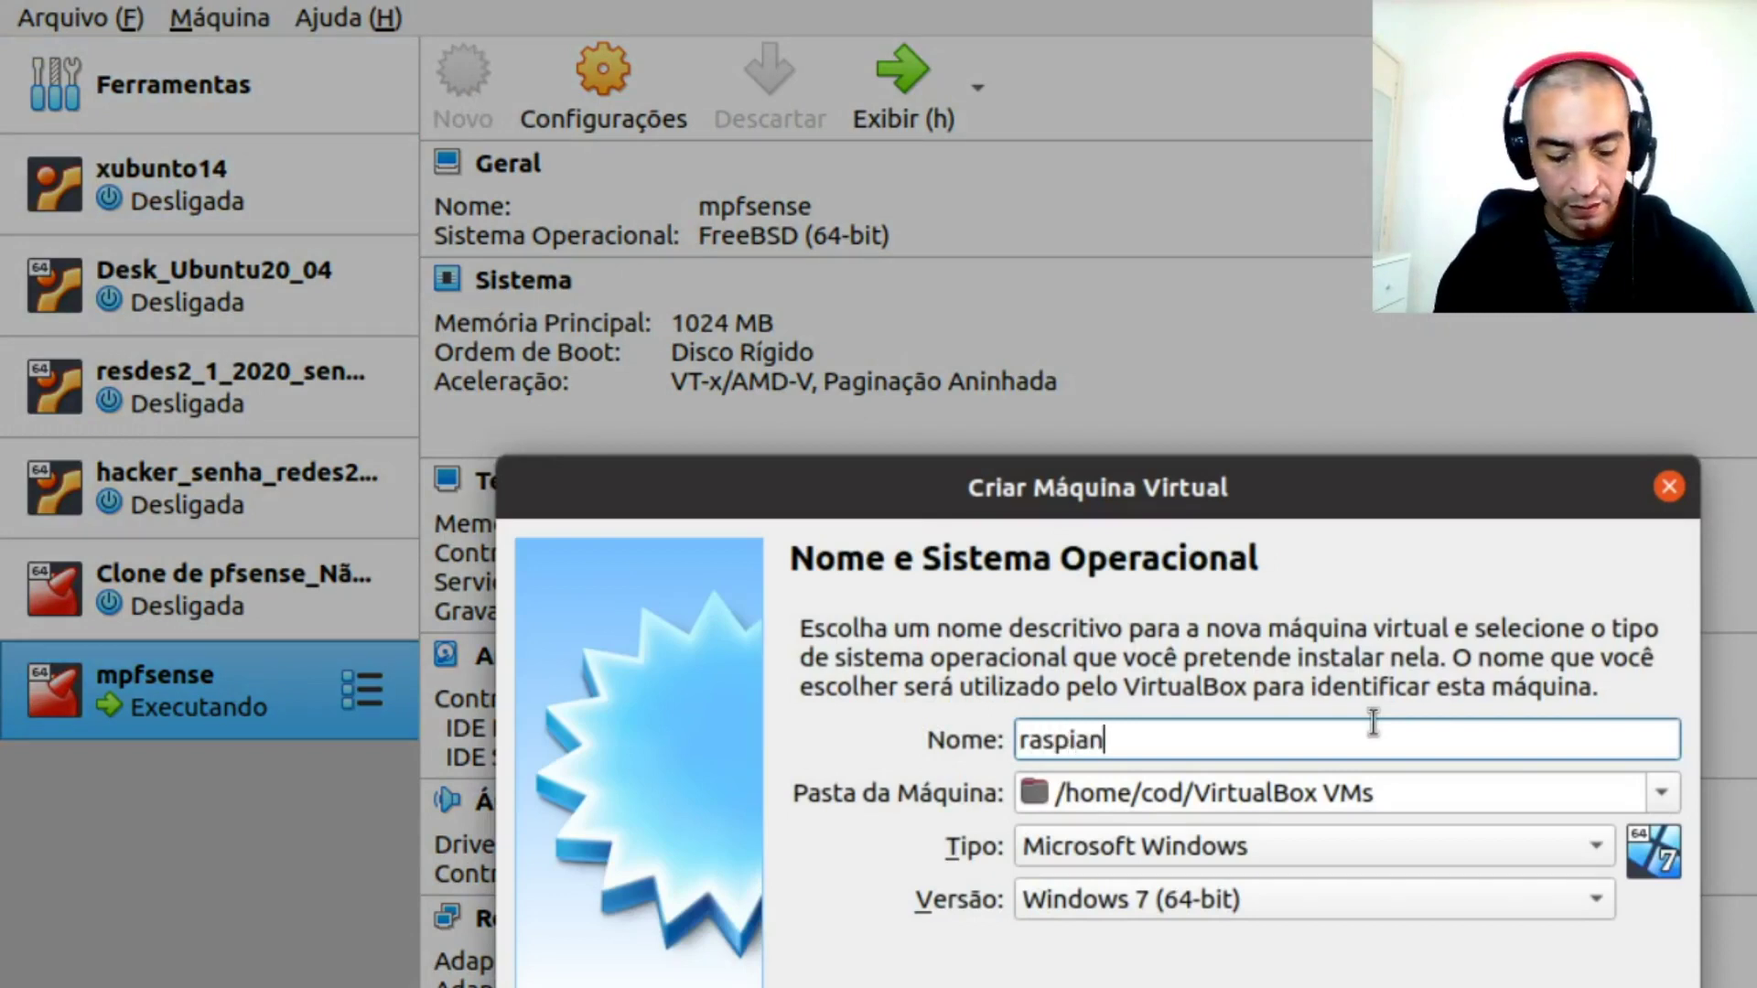
pyautogui.press('BackSpace')
pyautogui.press('BackSpace')
pyautogui.press('BackSpace')
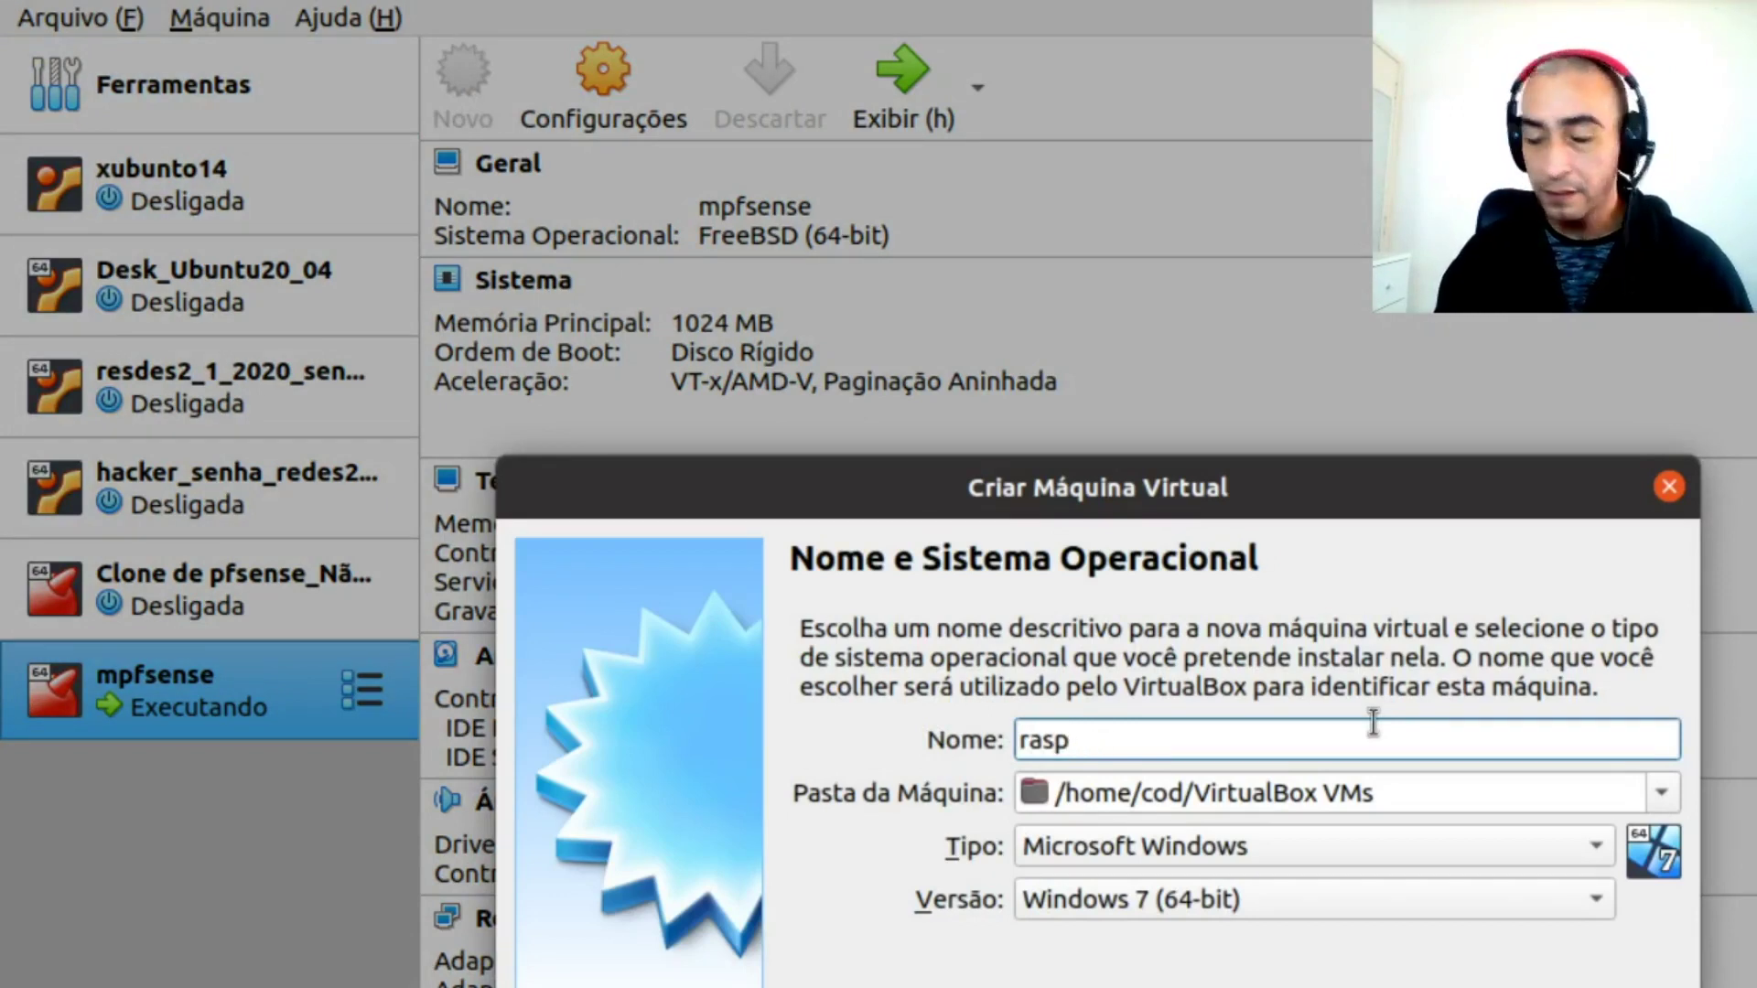
pyautogui.write('2')
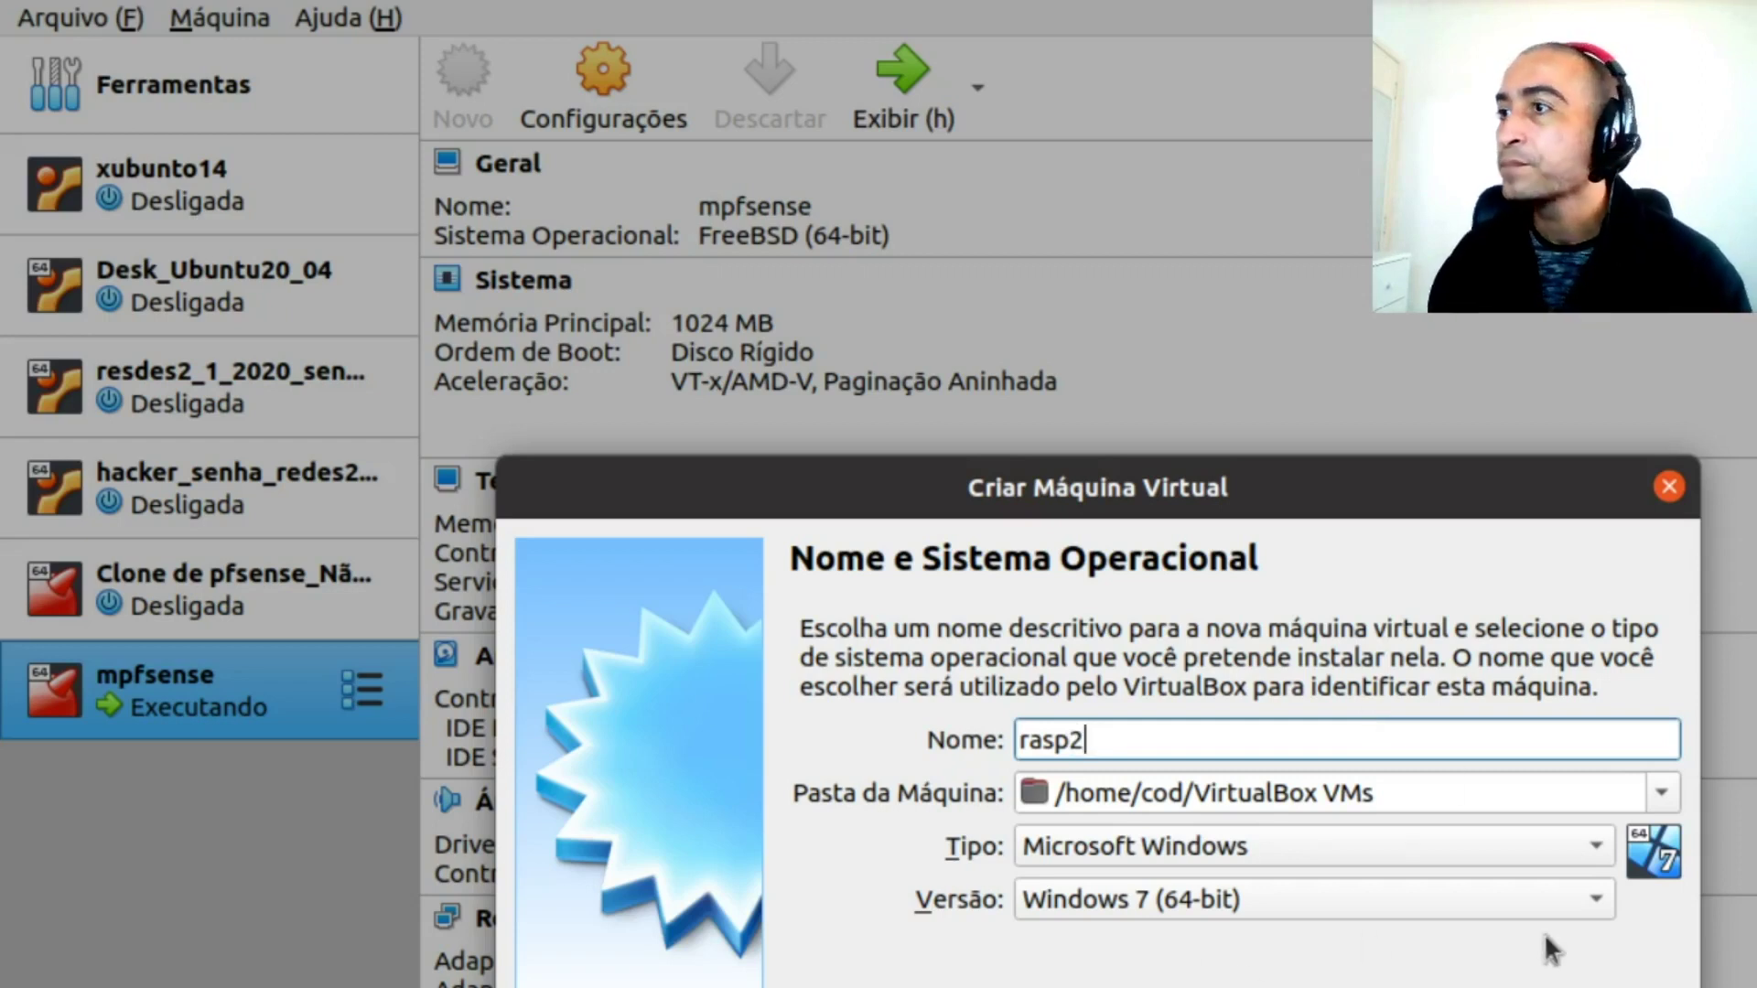
# Set the machine type to Linux and version to Debian (64-bit), then continue
pyautogui.click(1591, 846)
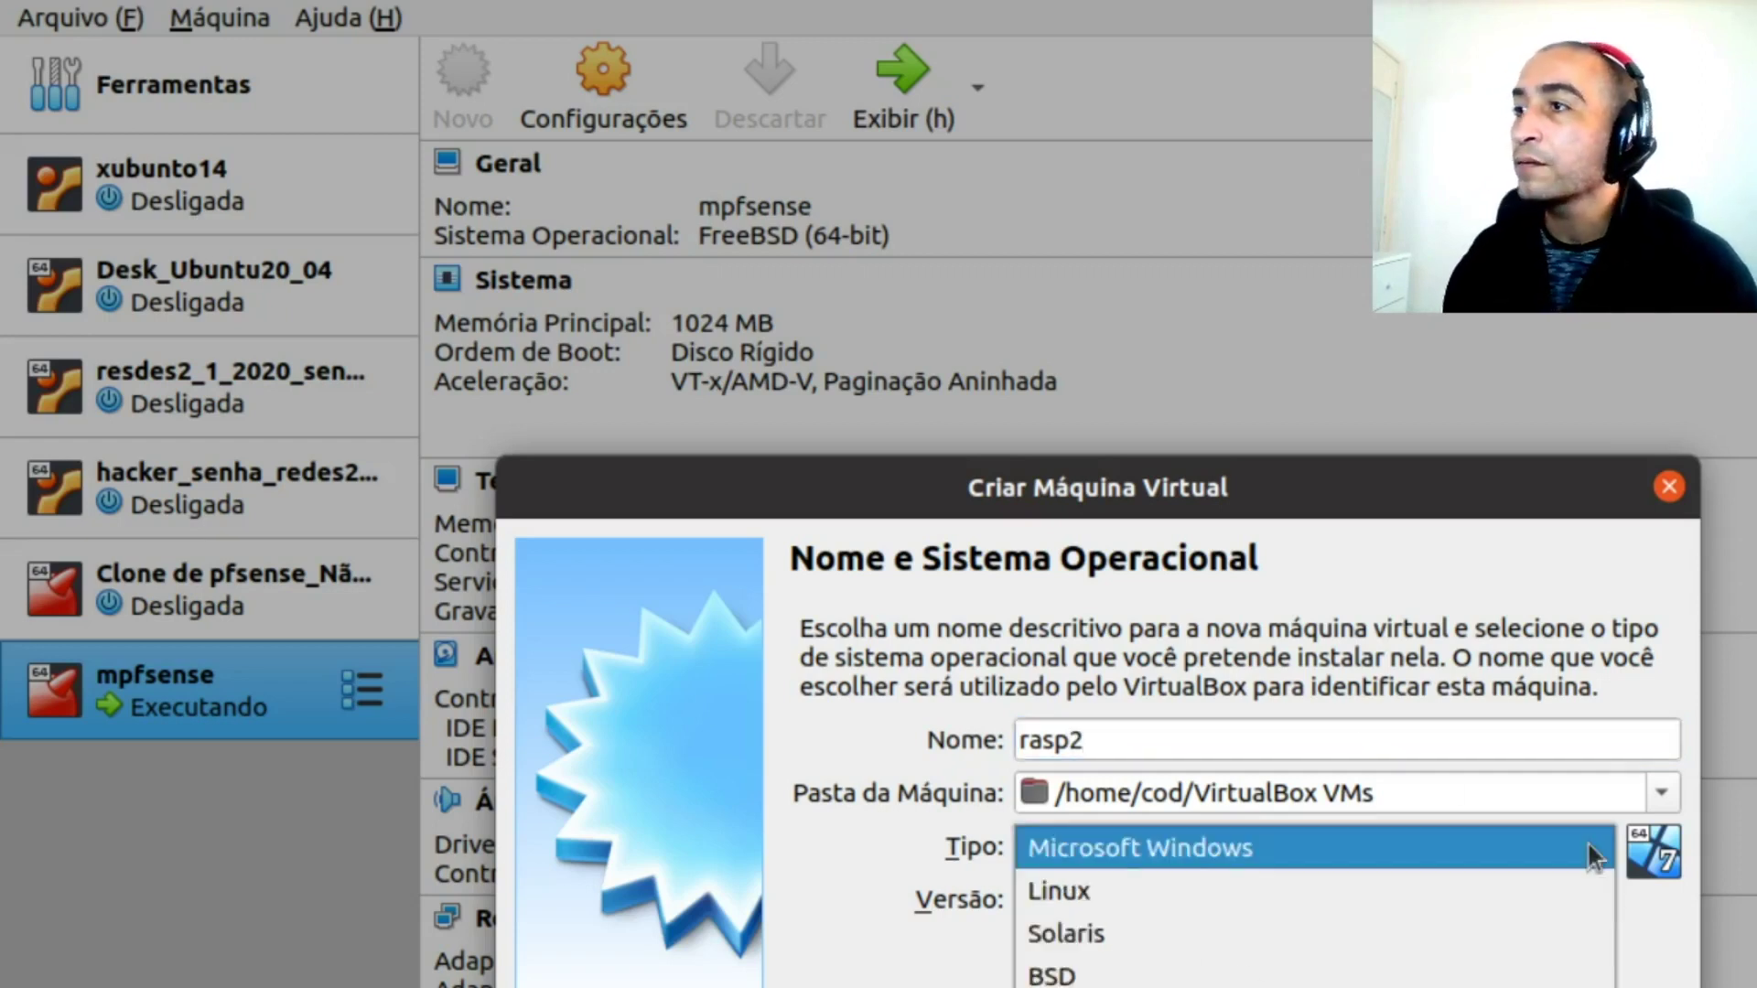
pyautogui.click(1419, 893)
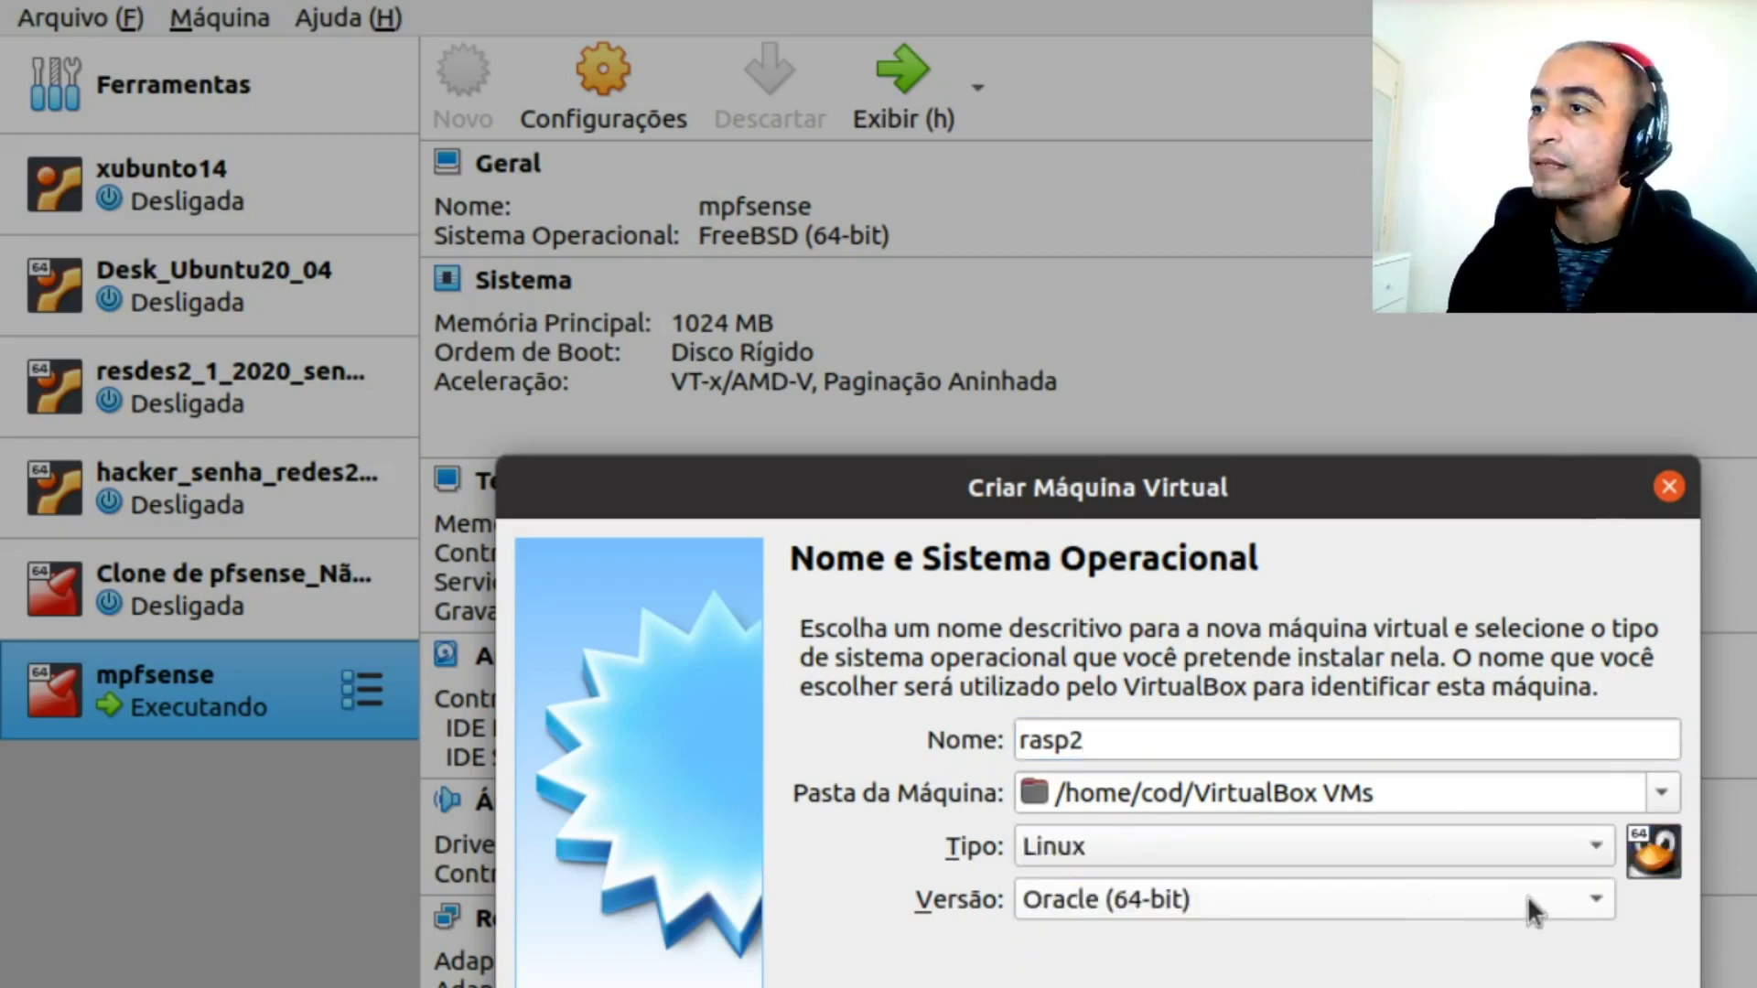
pyautogui.click(1528, 899)
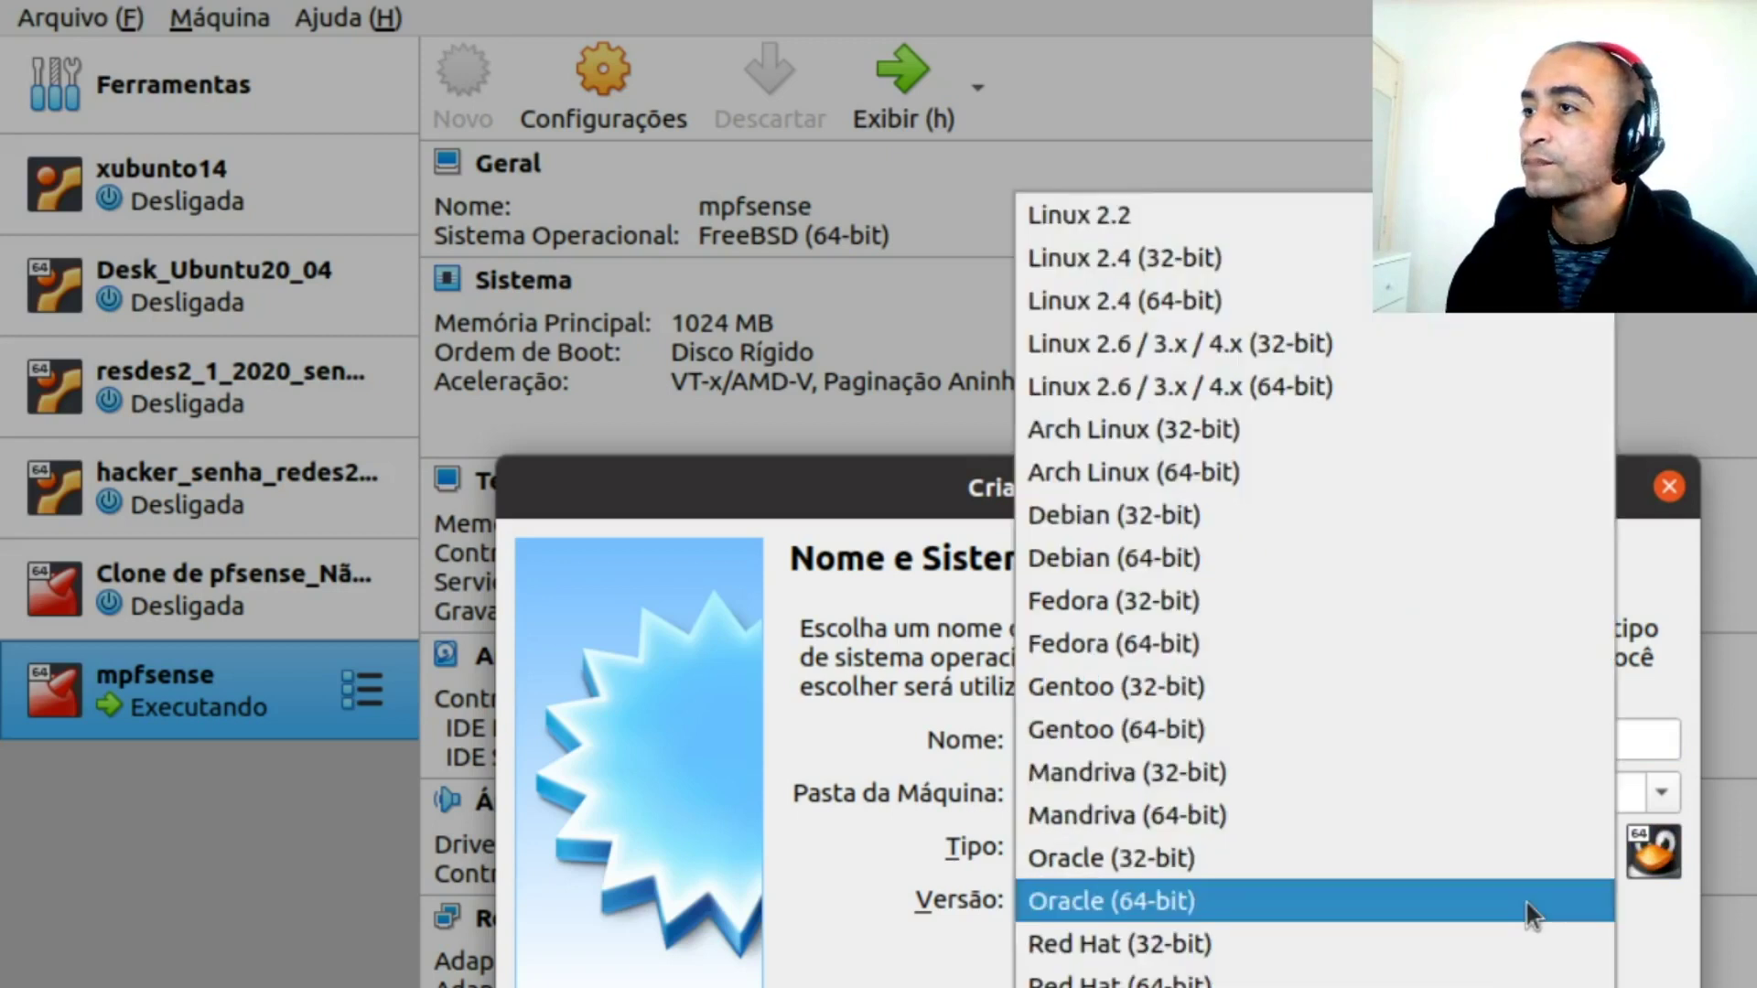
pyautogui.click(1240, 570)
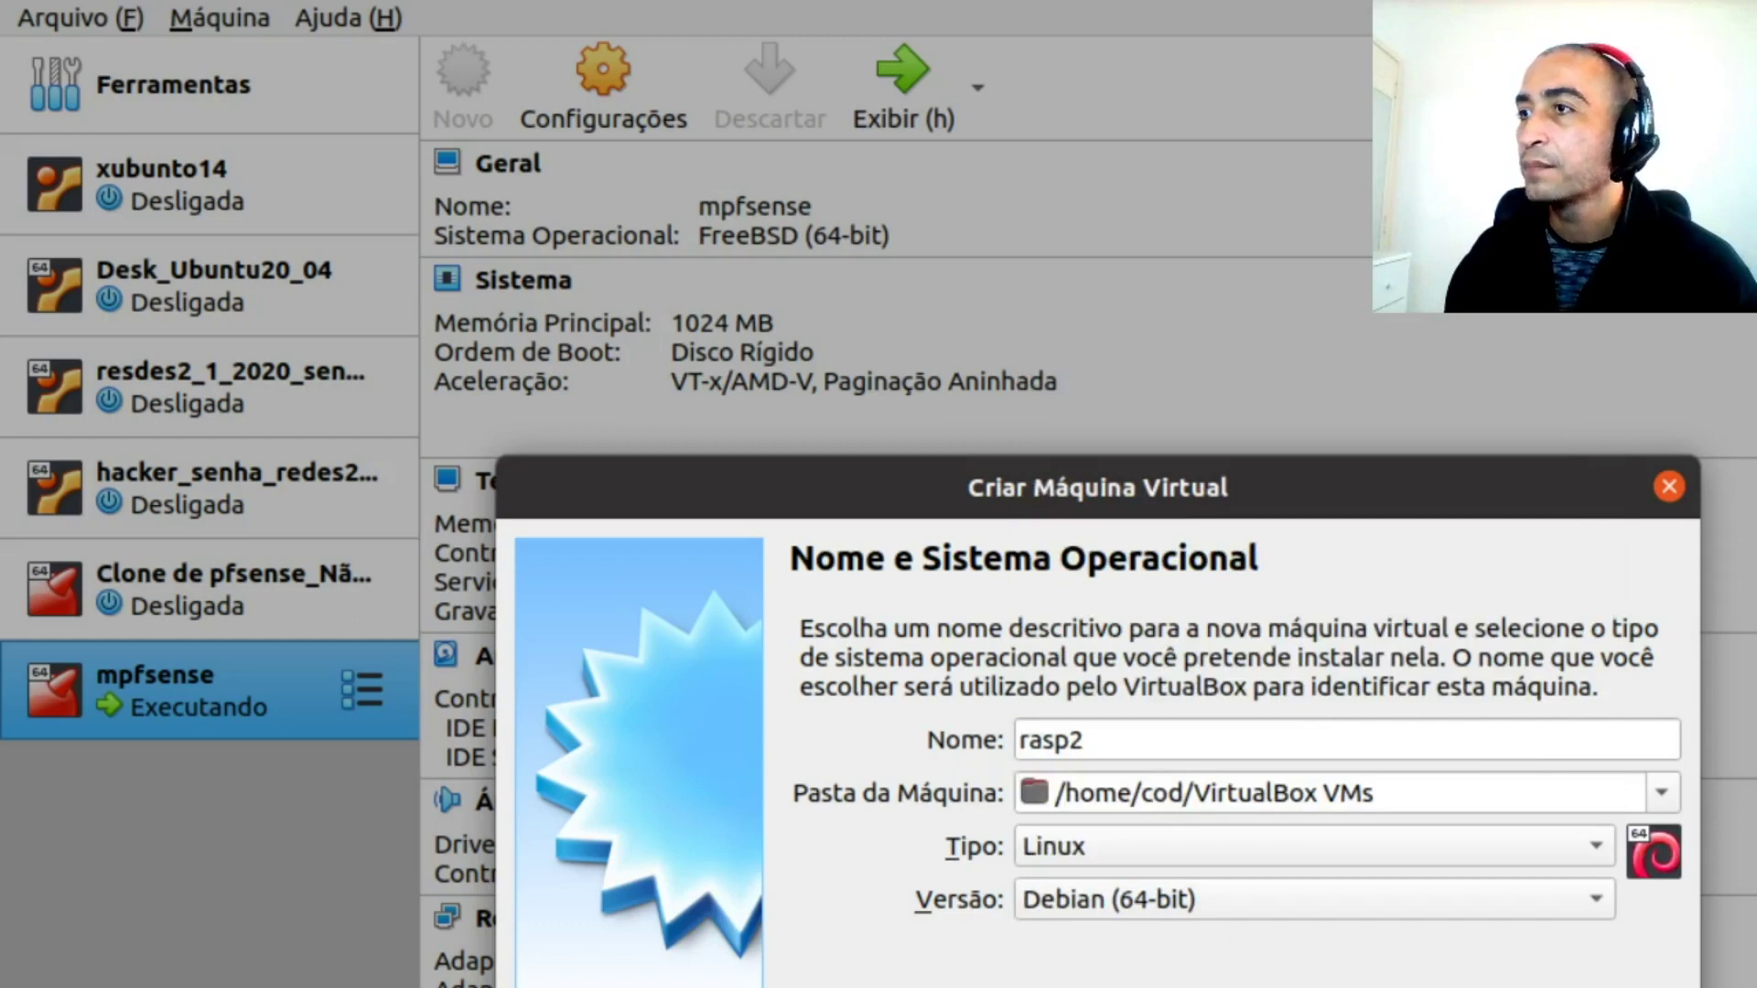
pyautogui.press('Return')
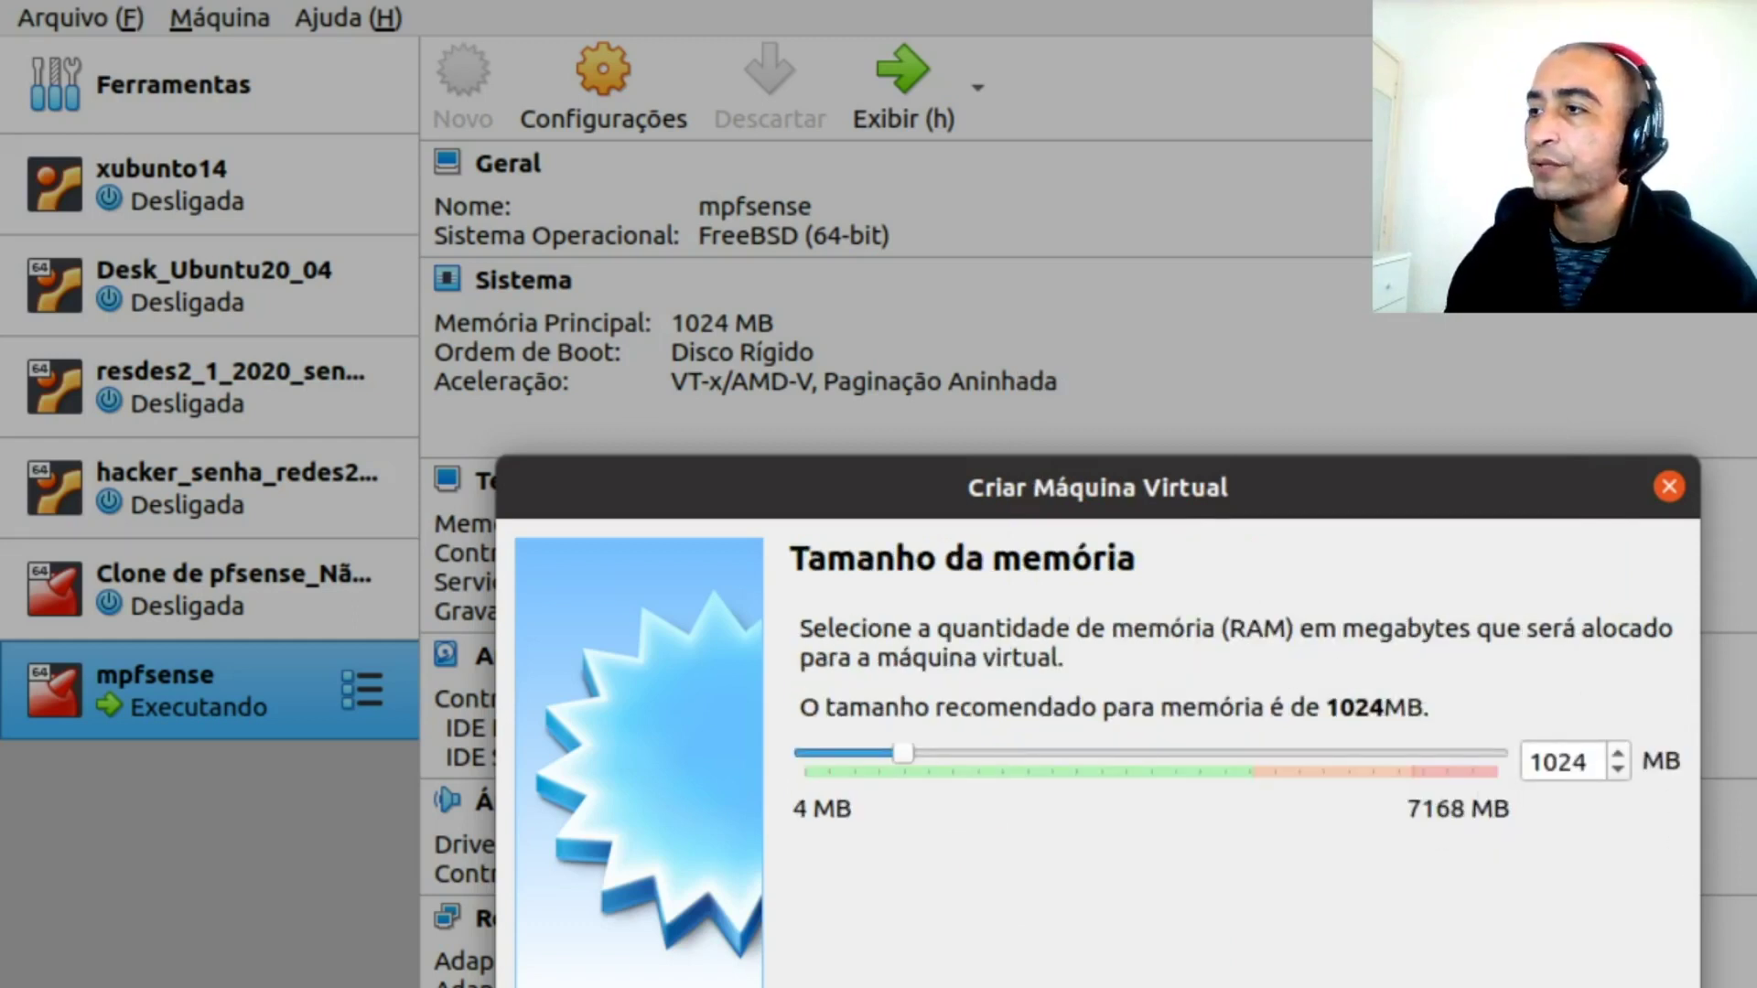
# Accept 1024 MB memory and create a new dynamically allocated 8 GB VDI disk
pyautogui.press('Return')
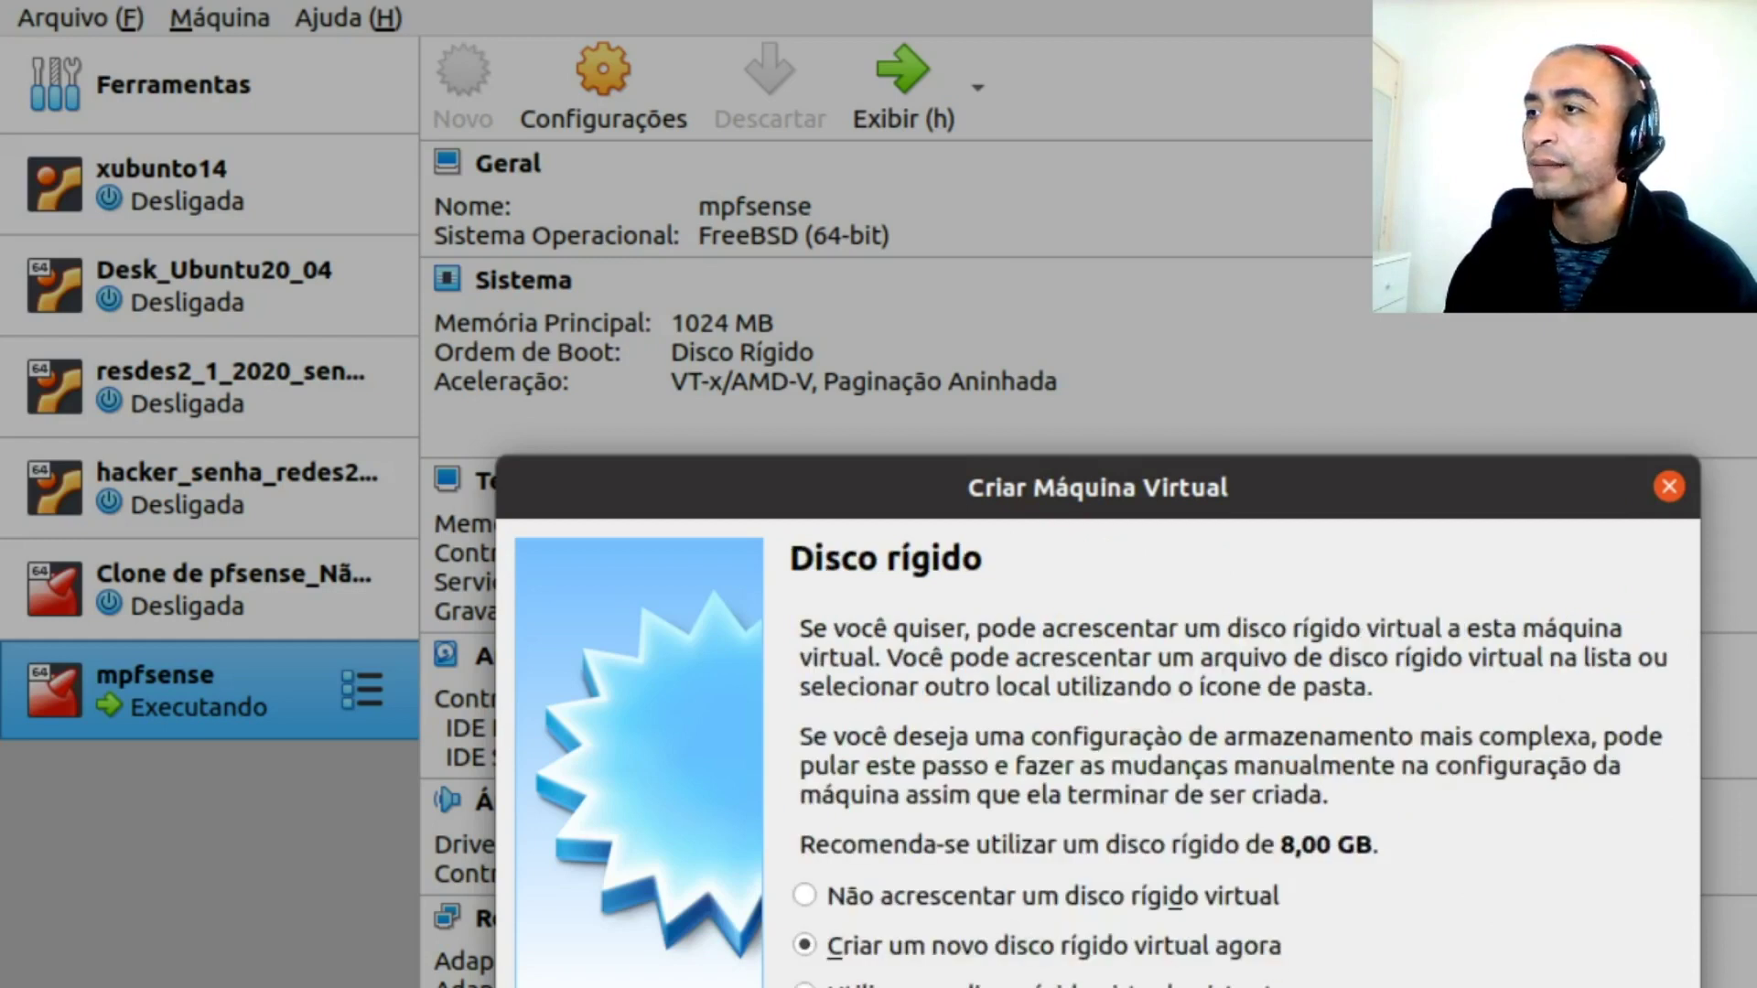
pyautogui.press('Return')
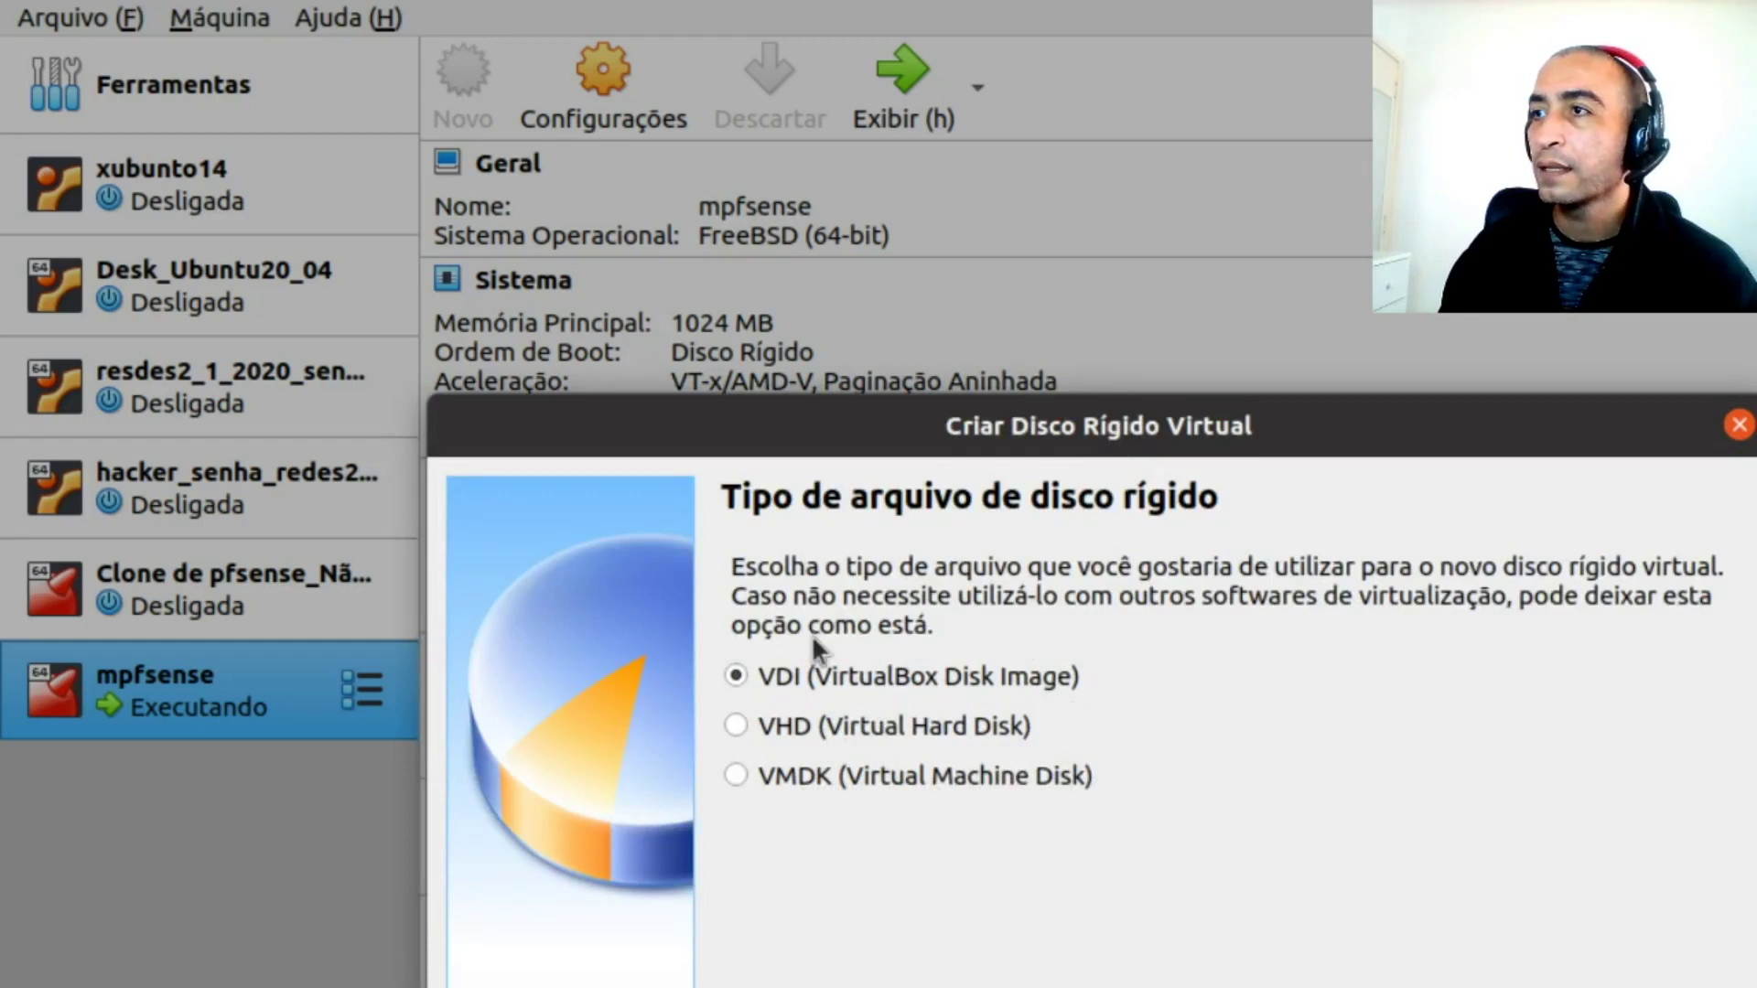
pyautogui.press('Return')
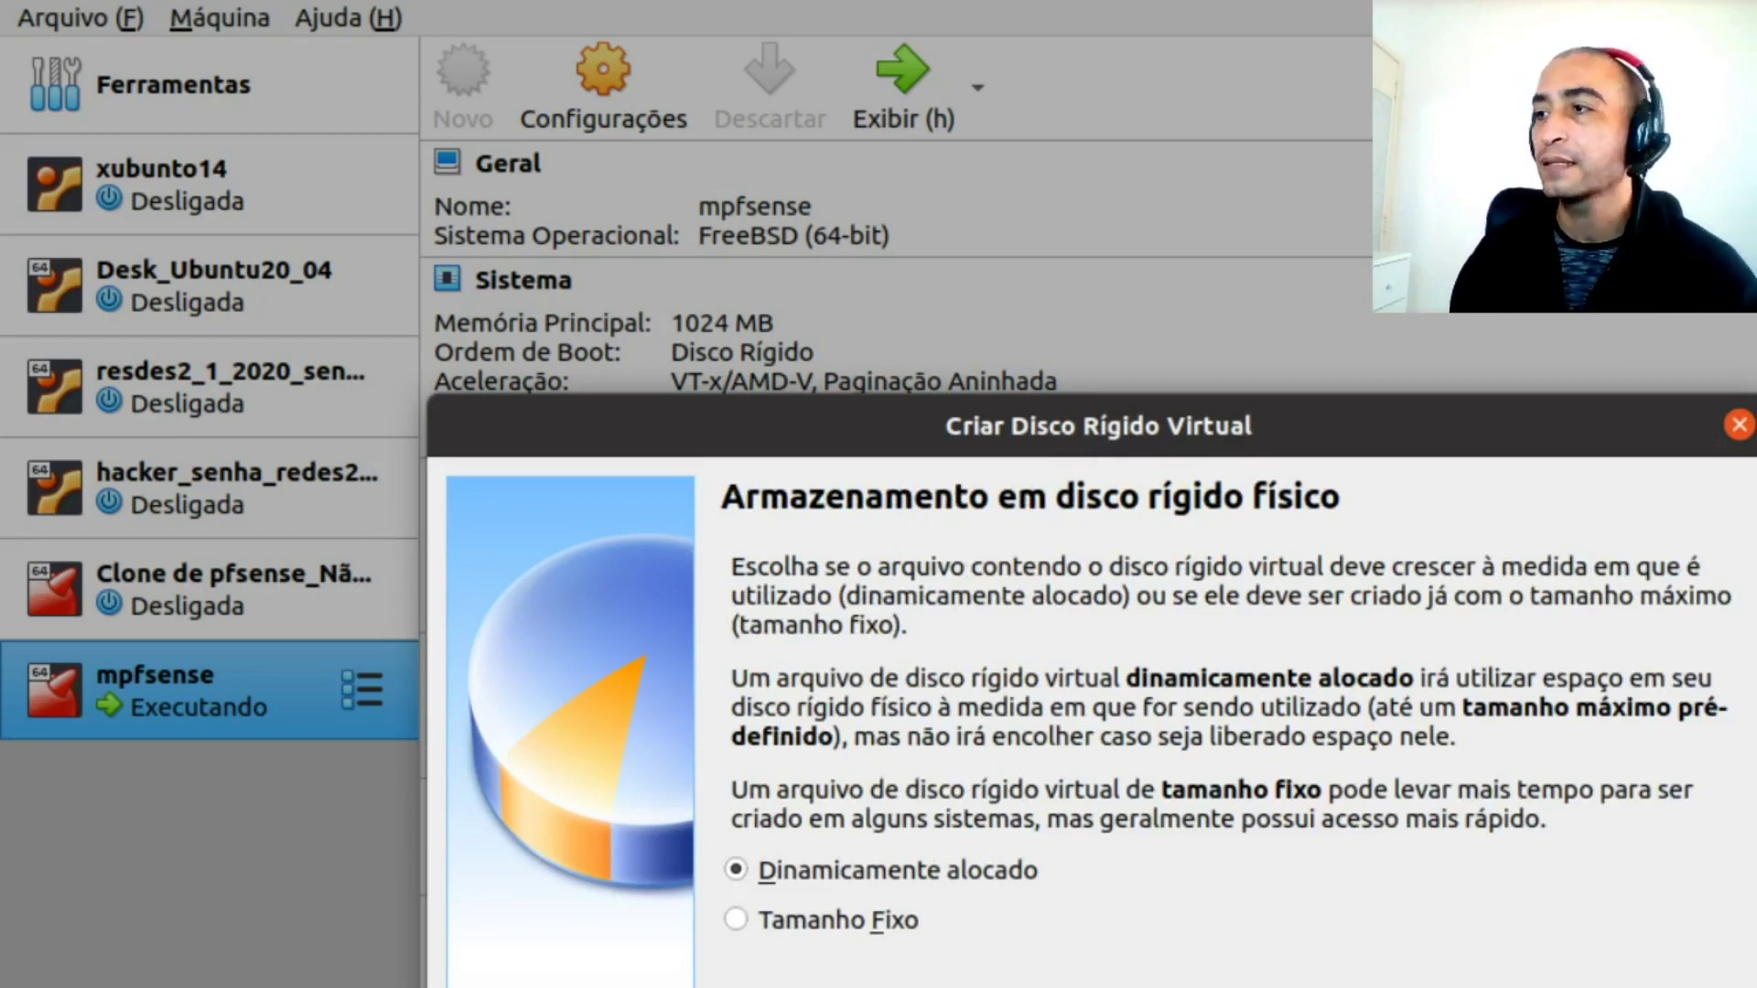
pyautogui.press('Return')
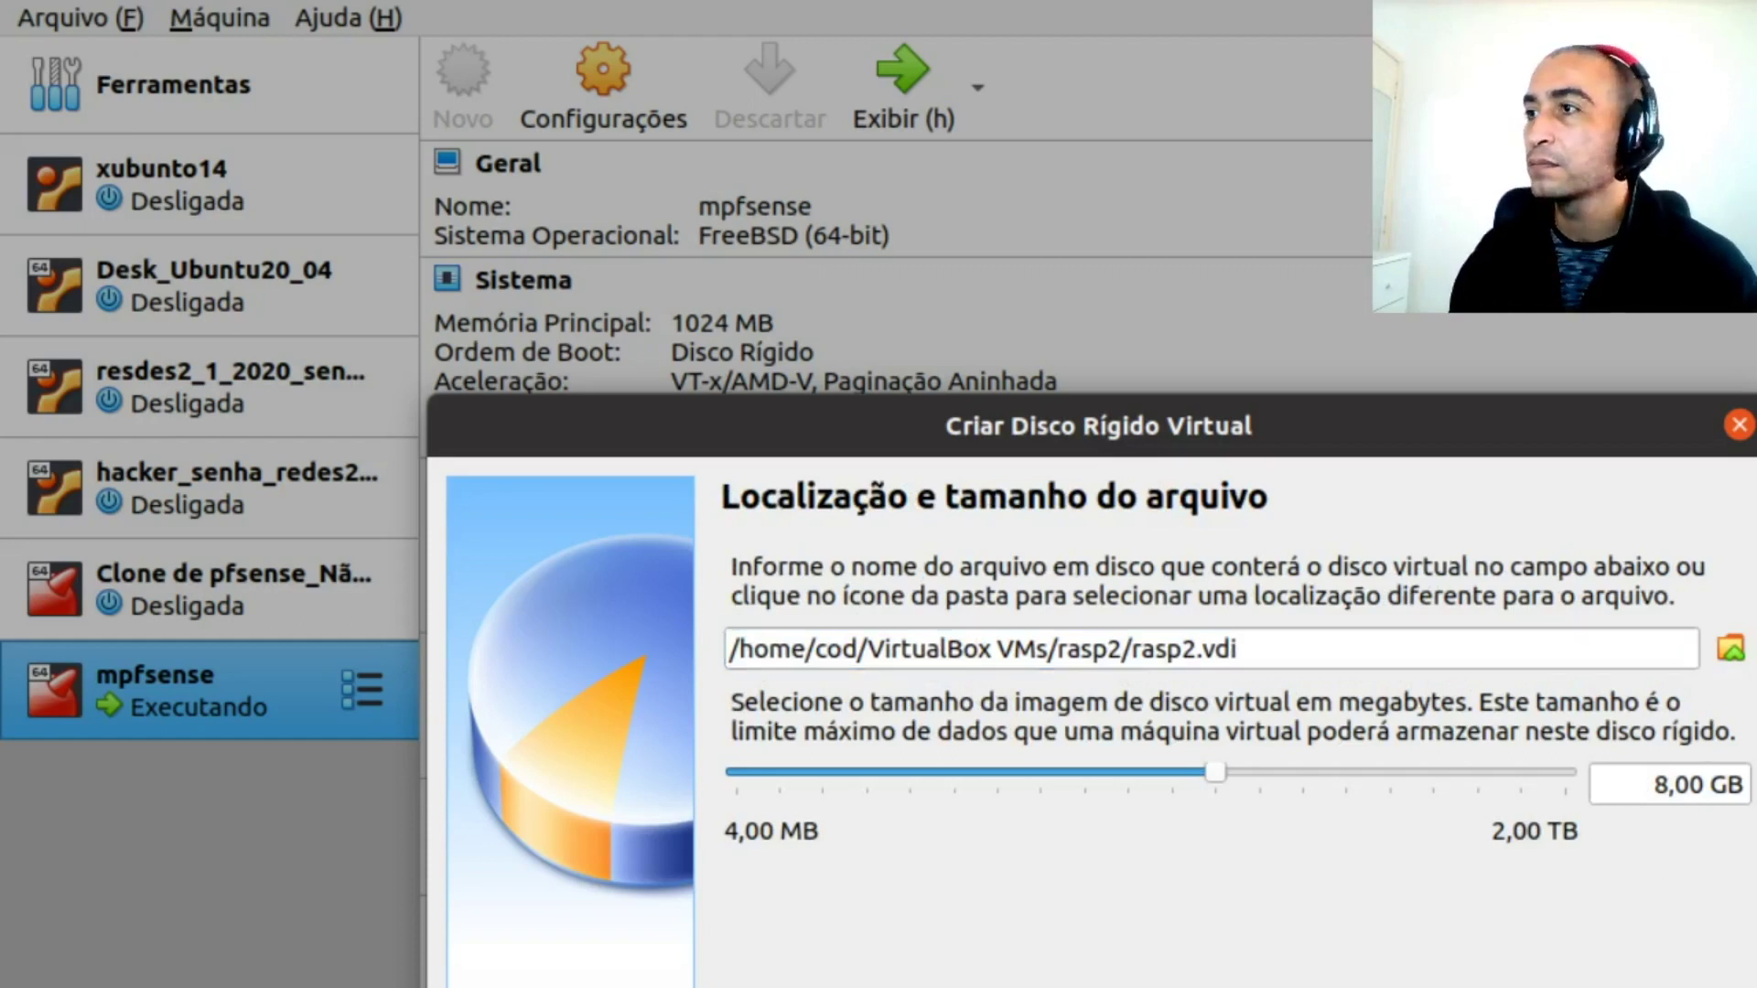
pyautogui.press('Return')
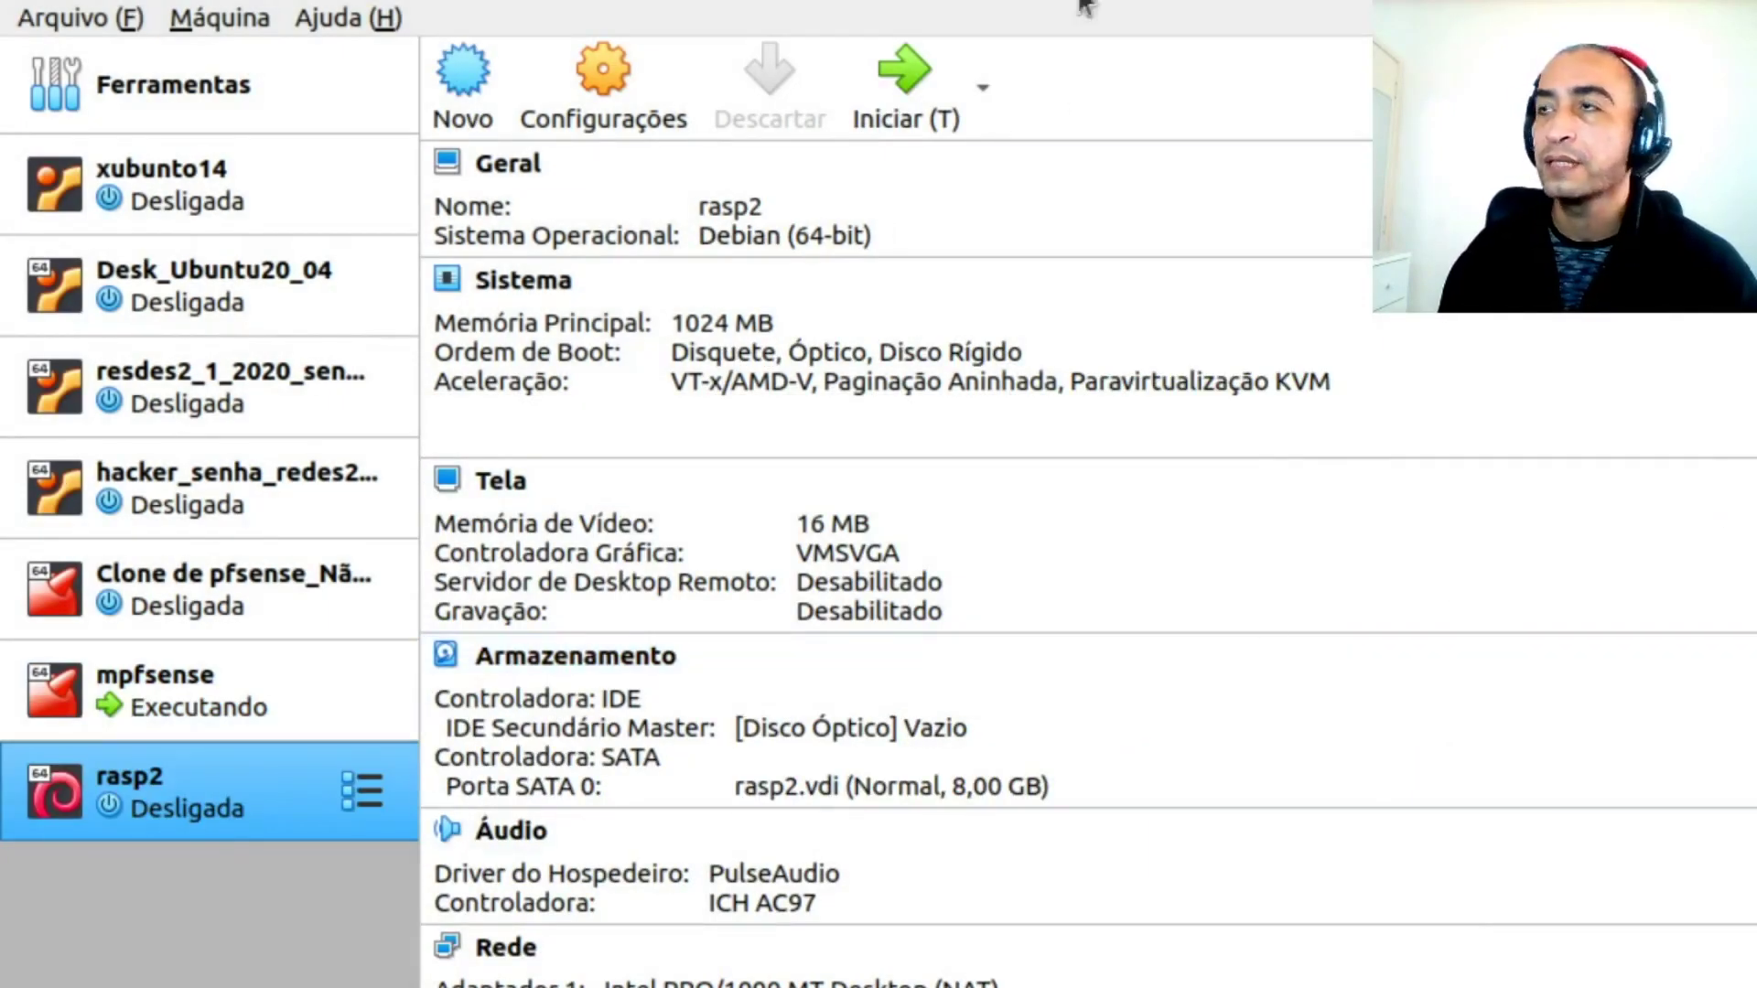
# Start rasp2 with 2021-01-11-raspios-buster-i386.iso added and chosen as the boot disc
pyautogui.click(919, 95)
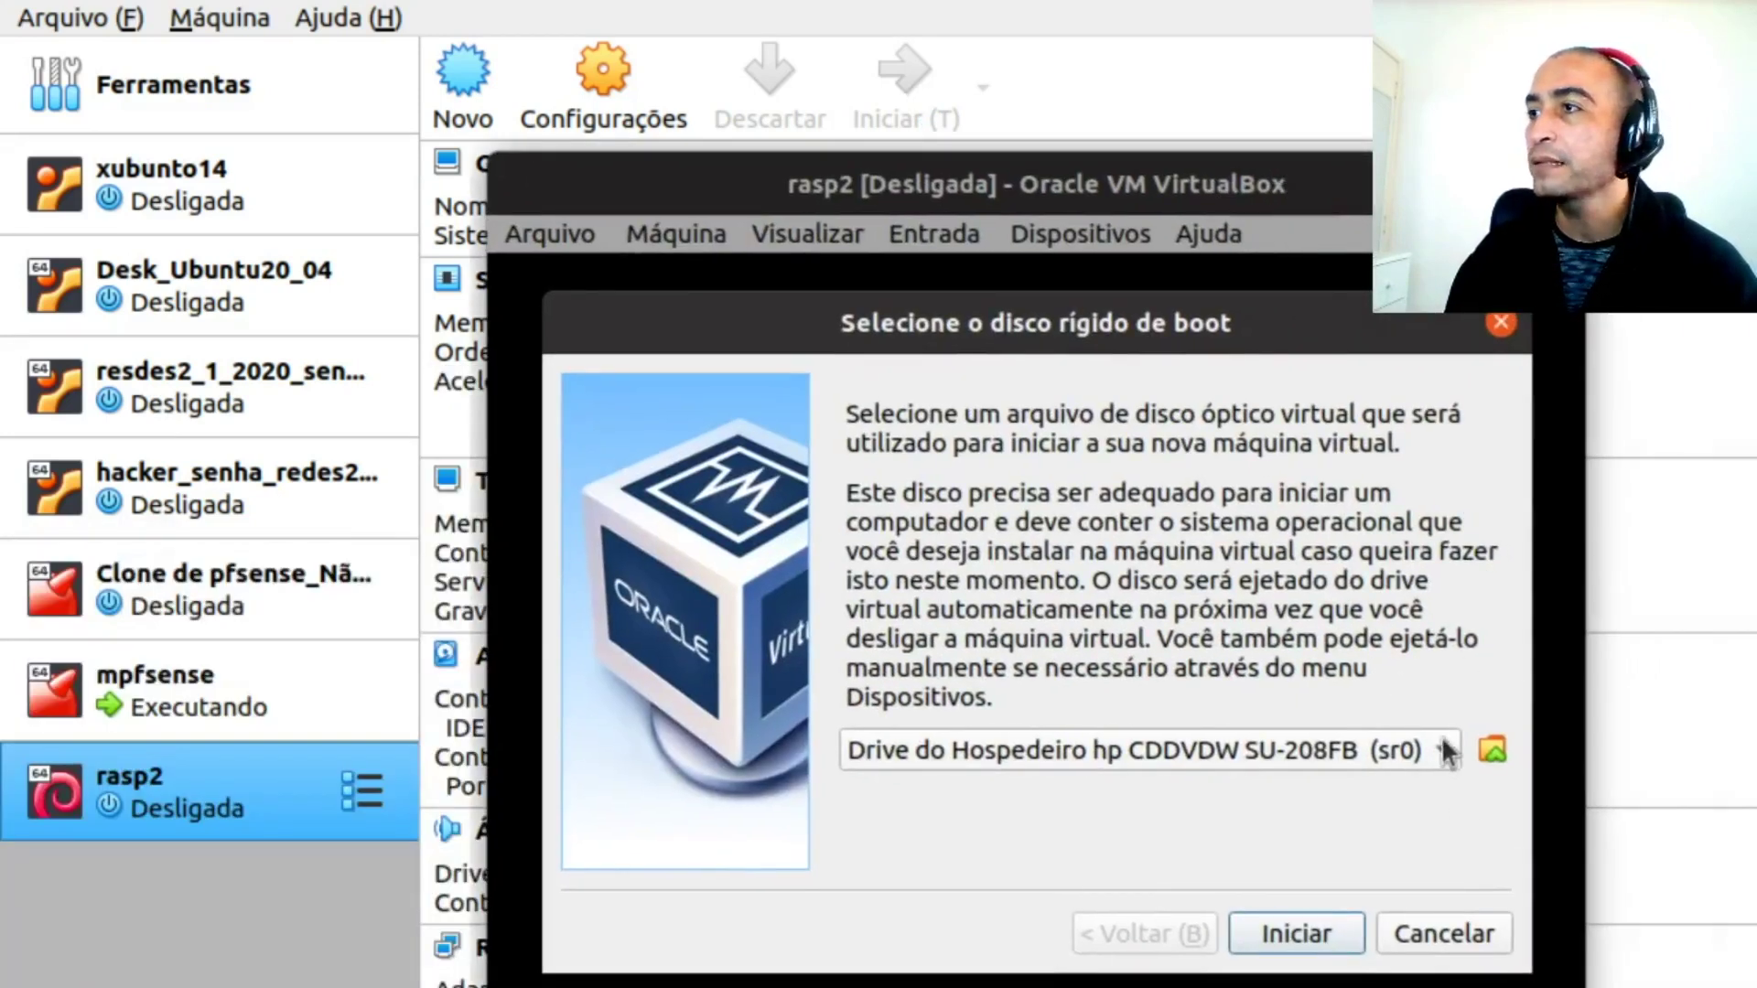
pyautogui.click(1444, 751)
pyautogui.click(1494, 754)
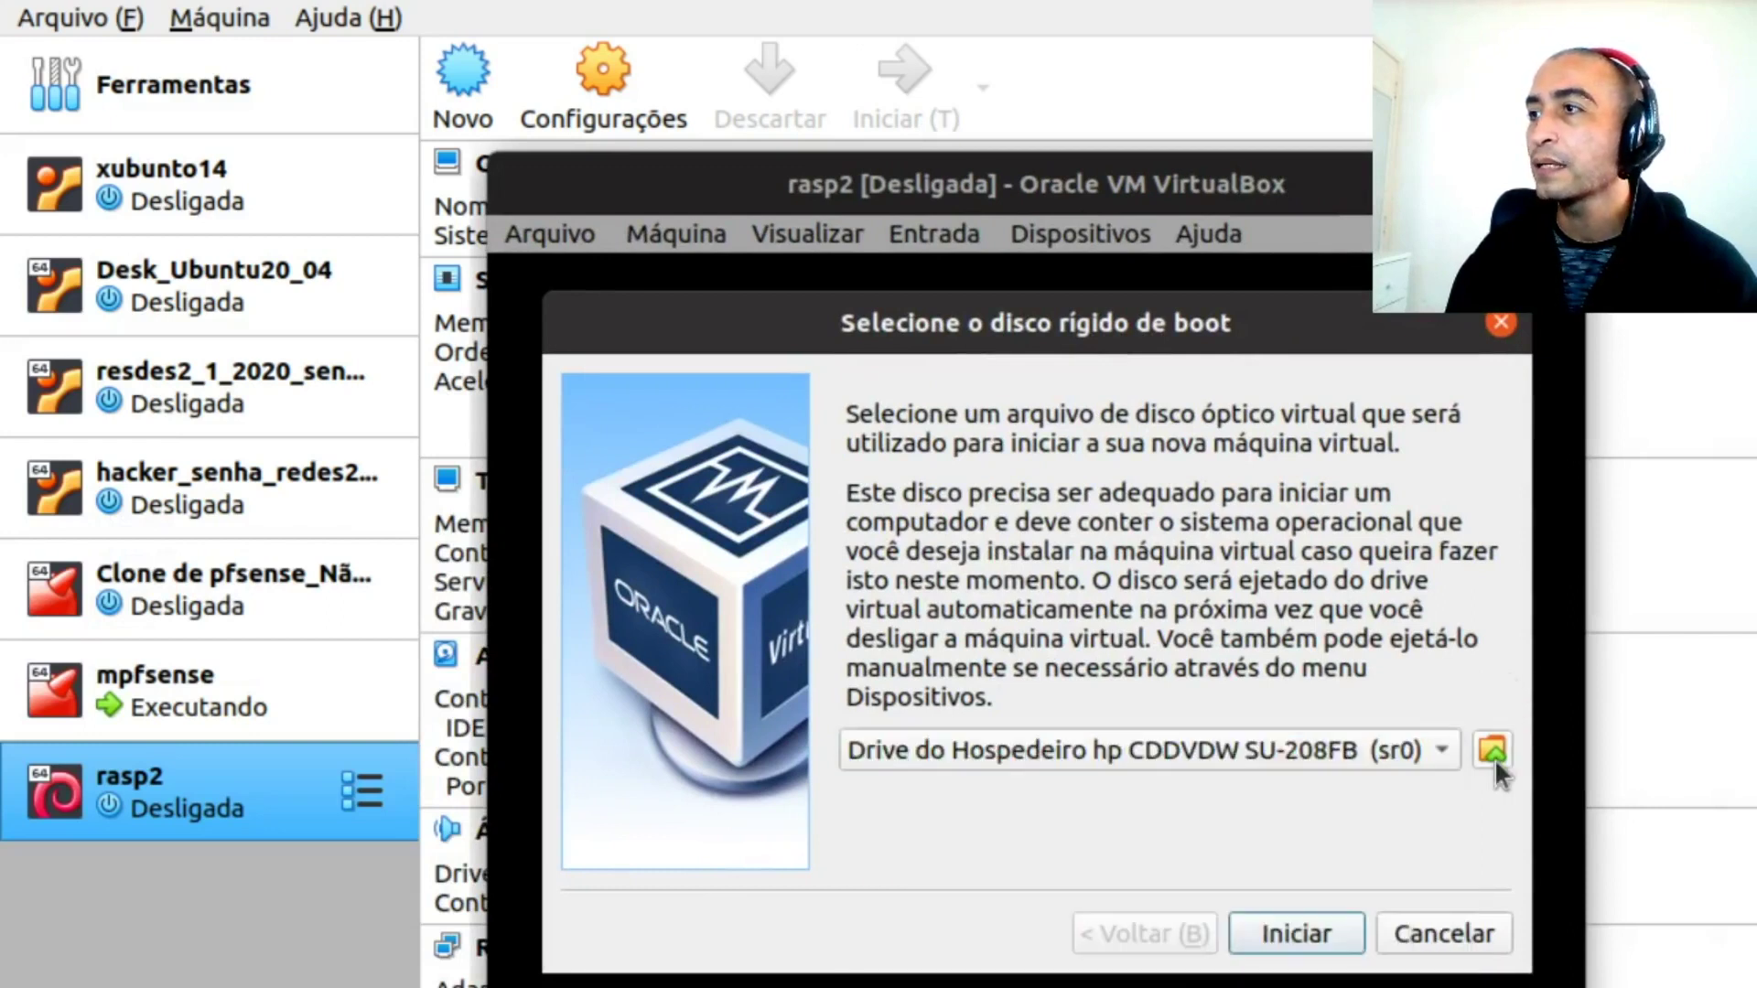
pyautogui.click(1492, 749)
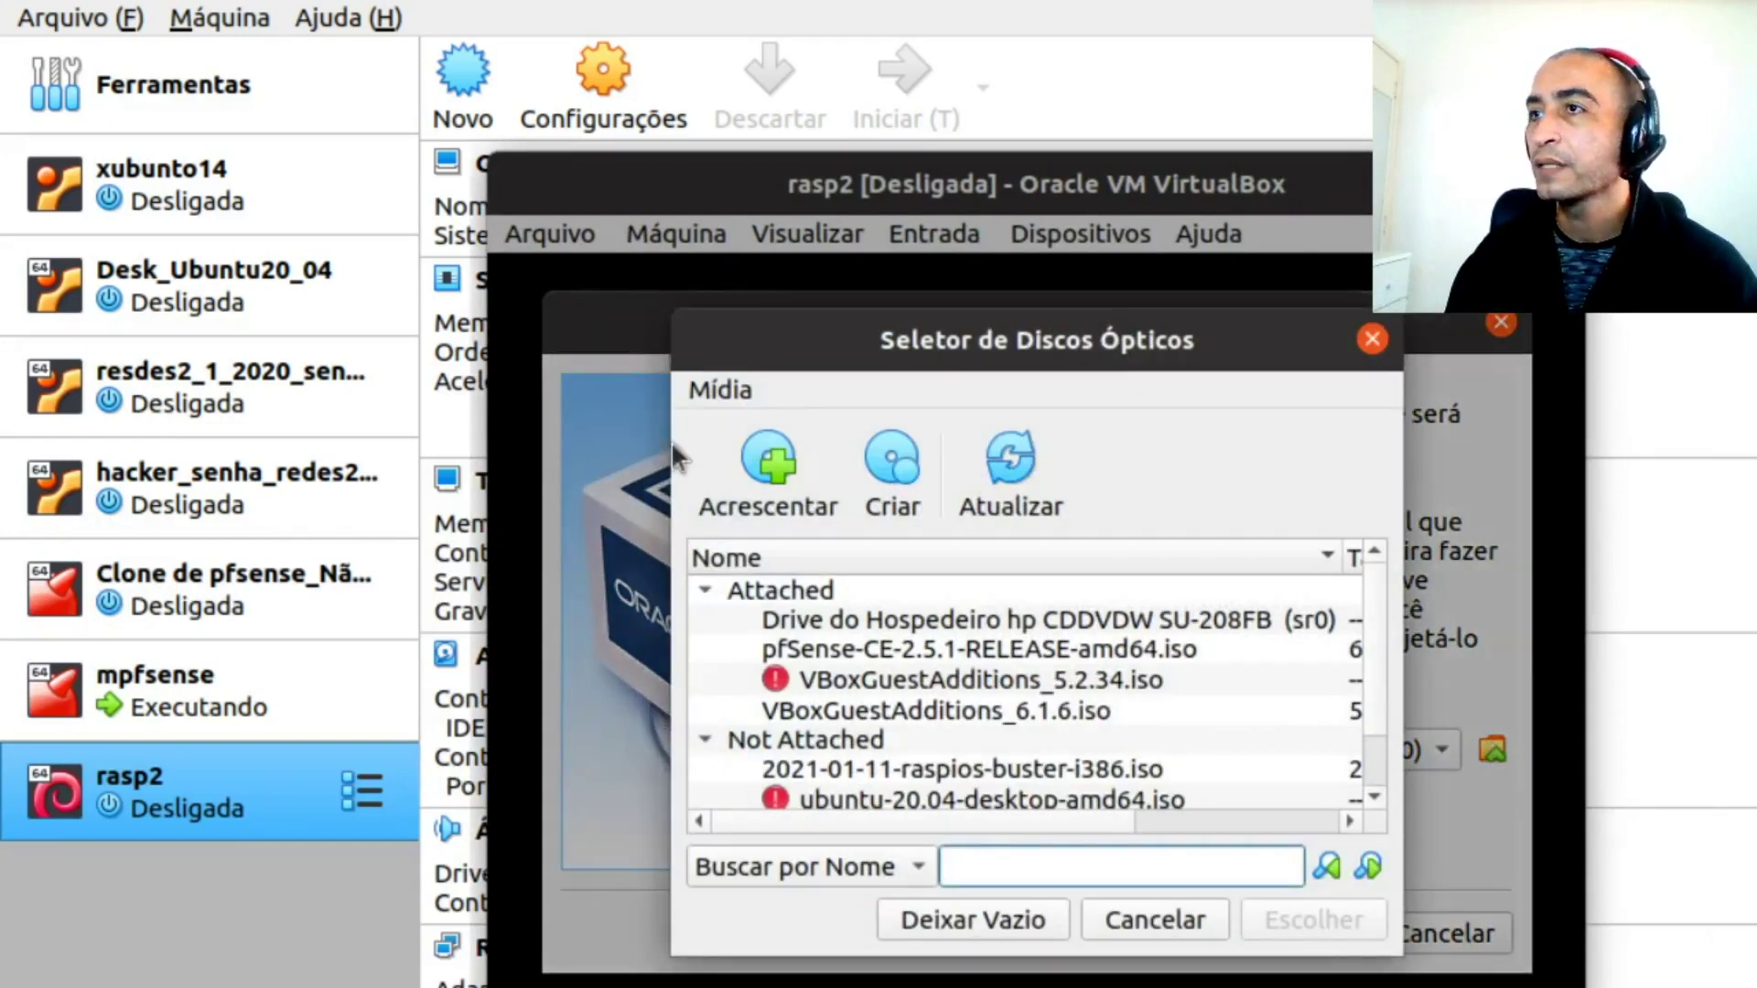
pyautogui.click(793, 477)
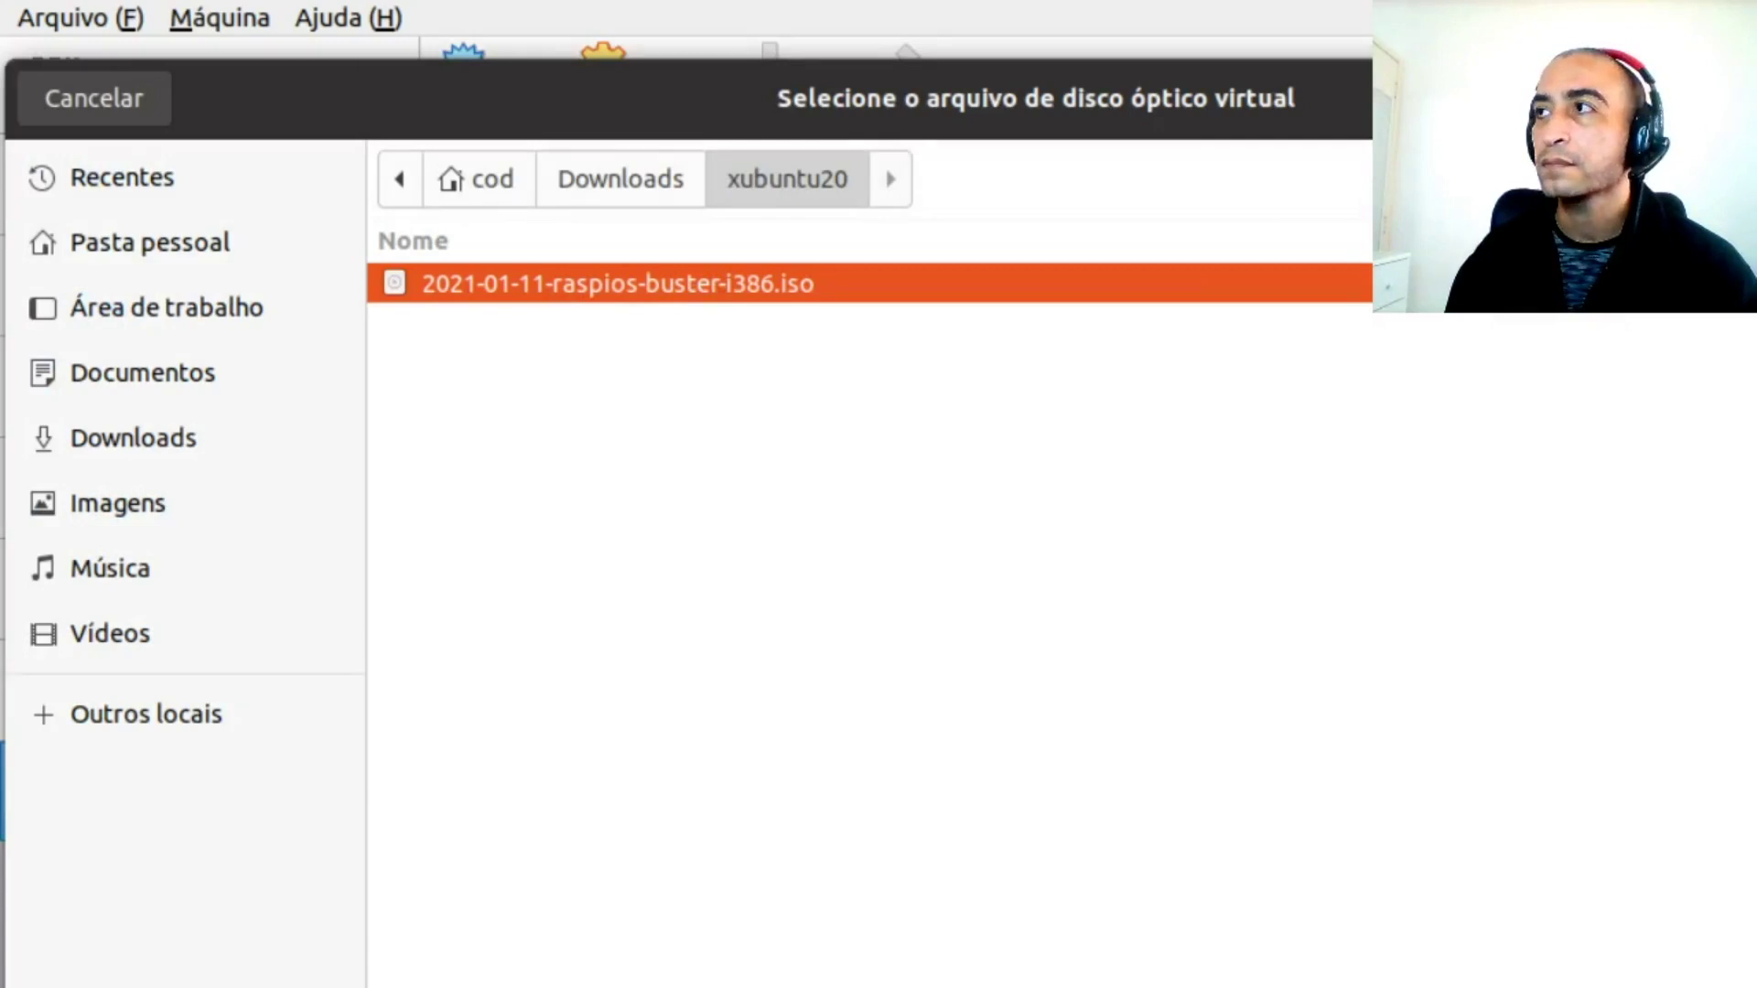
pyautogui.press('Return')
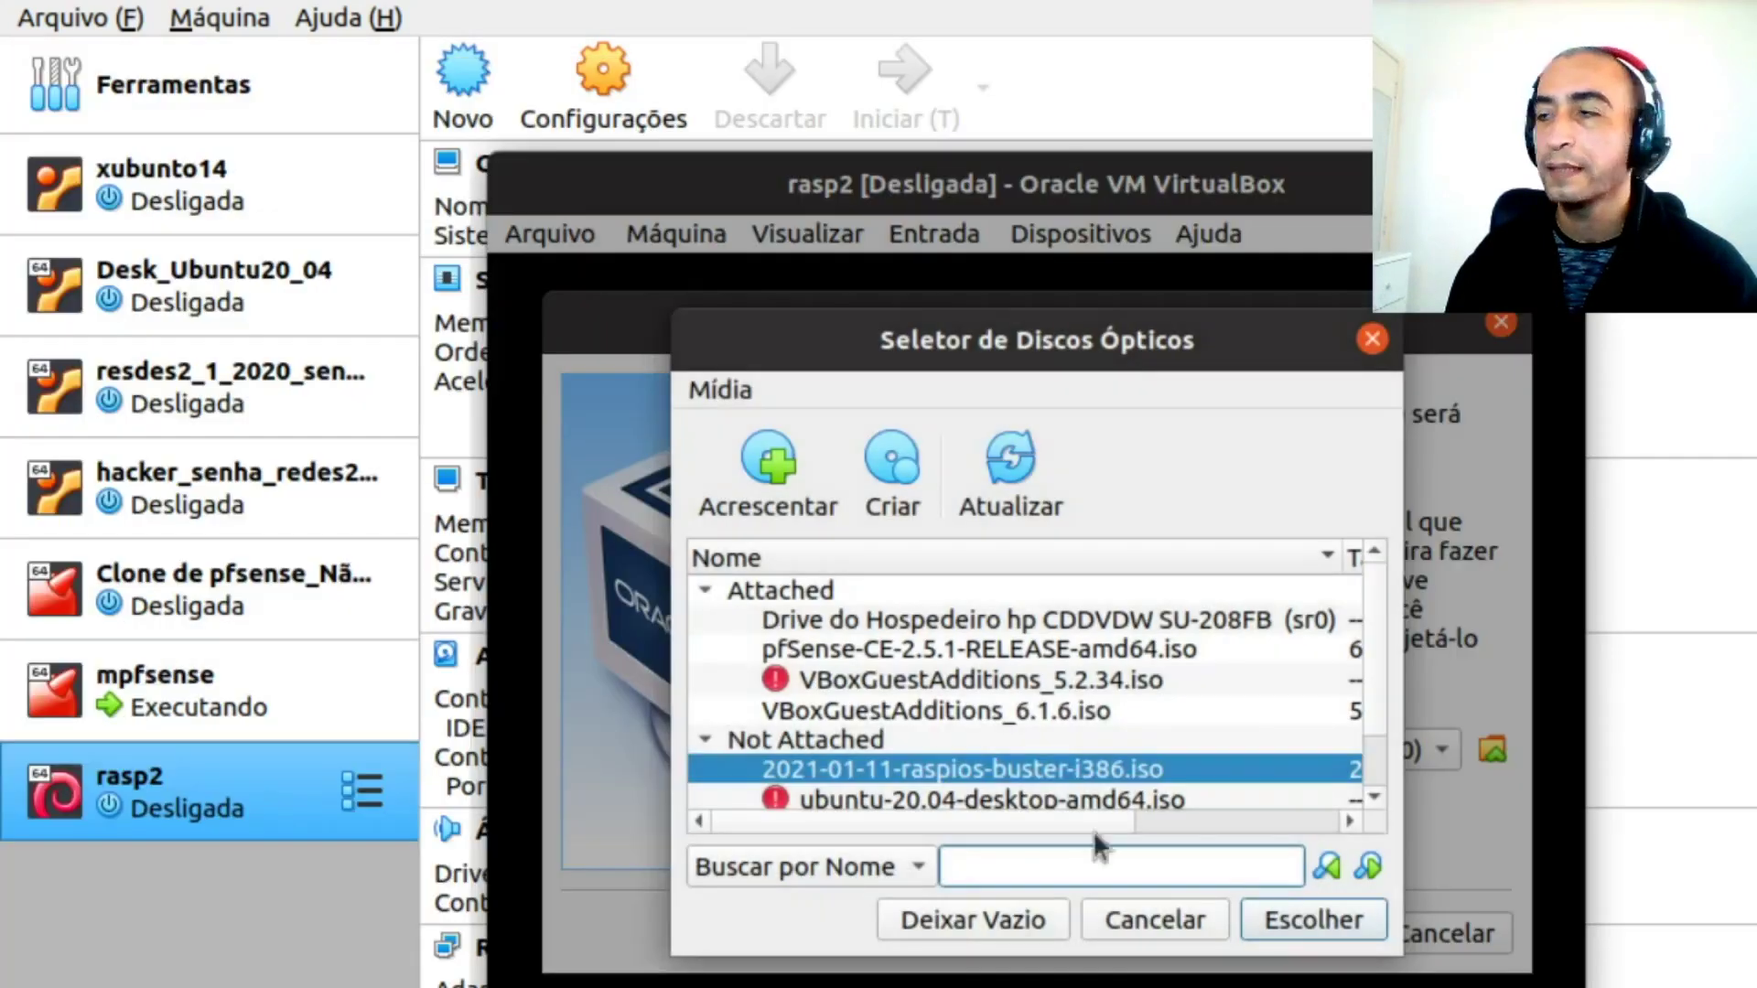
pyautogui.click(1344, 923)
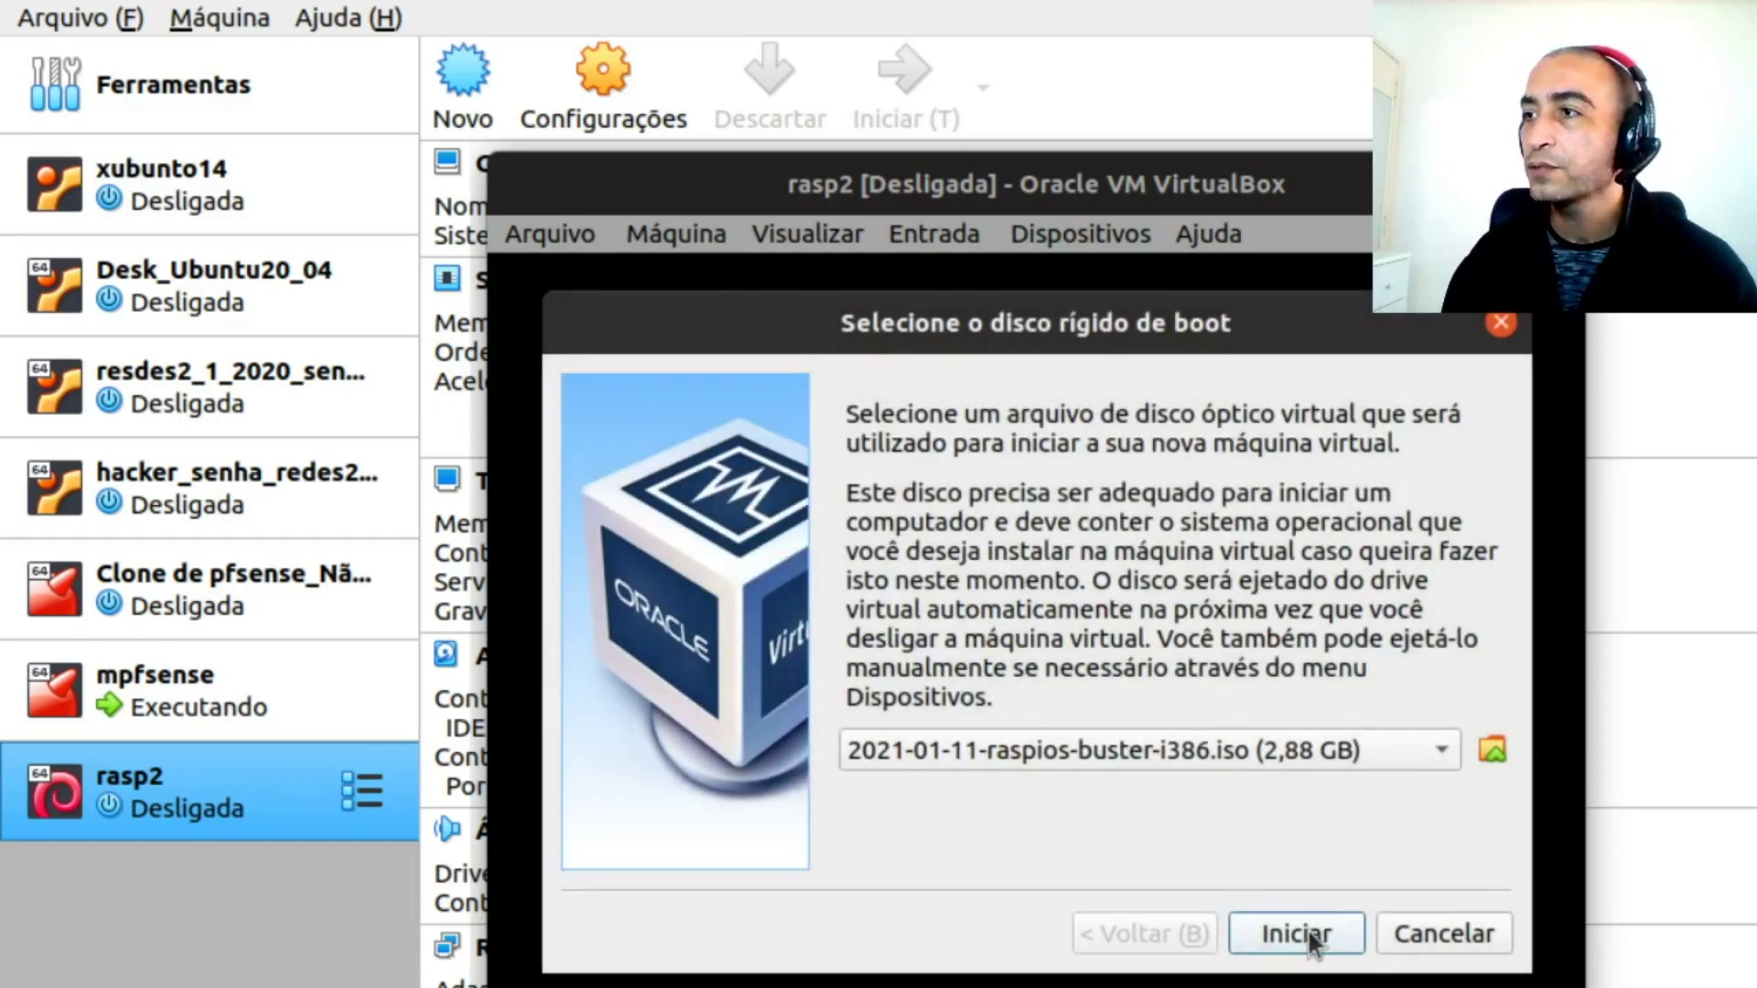
pyautogui.click(1310, 932)
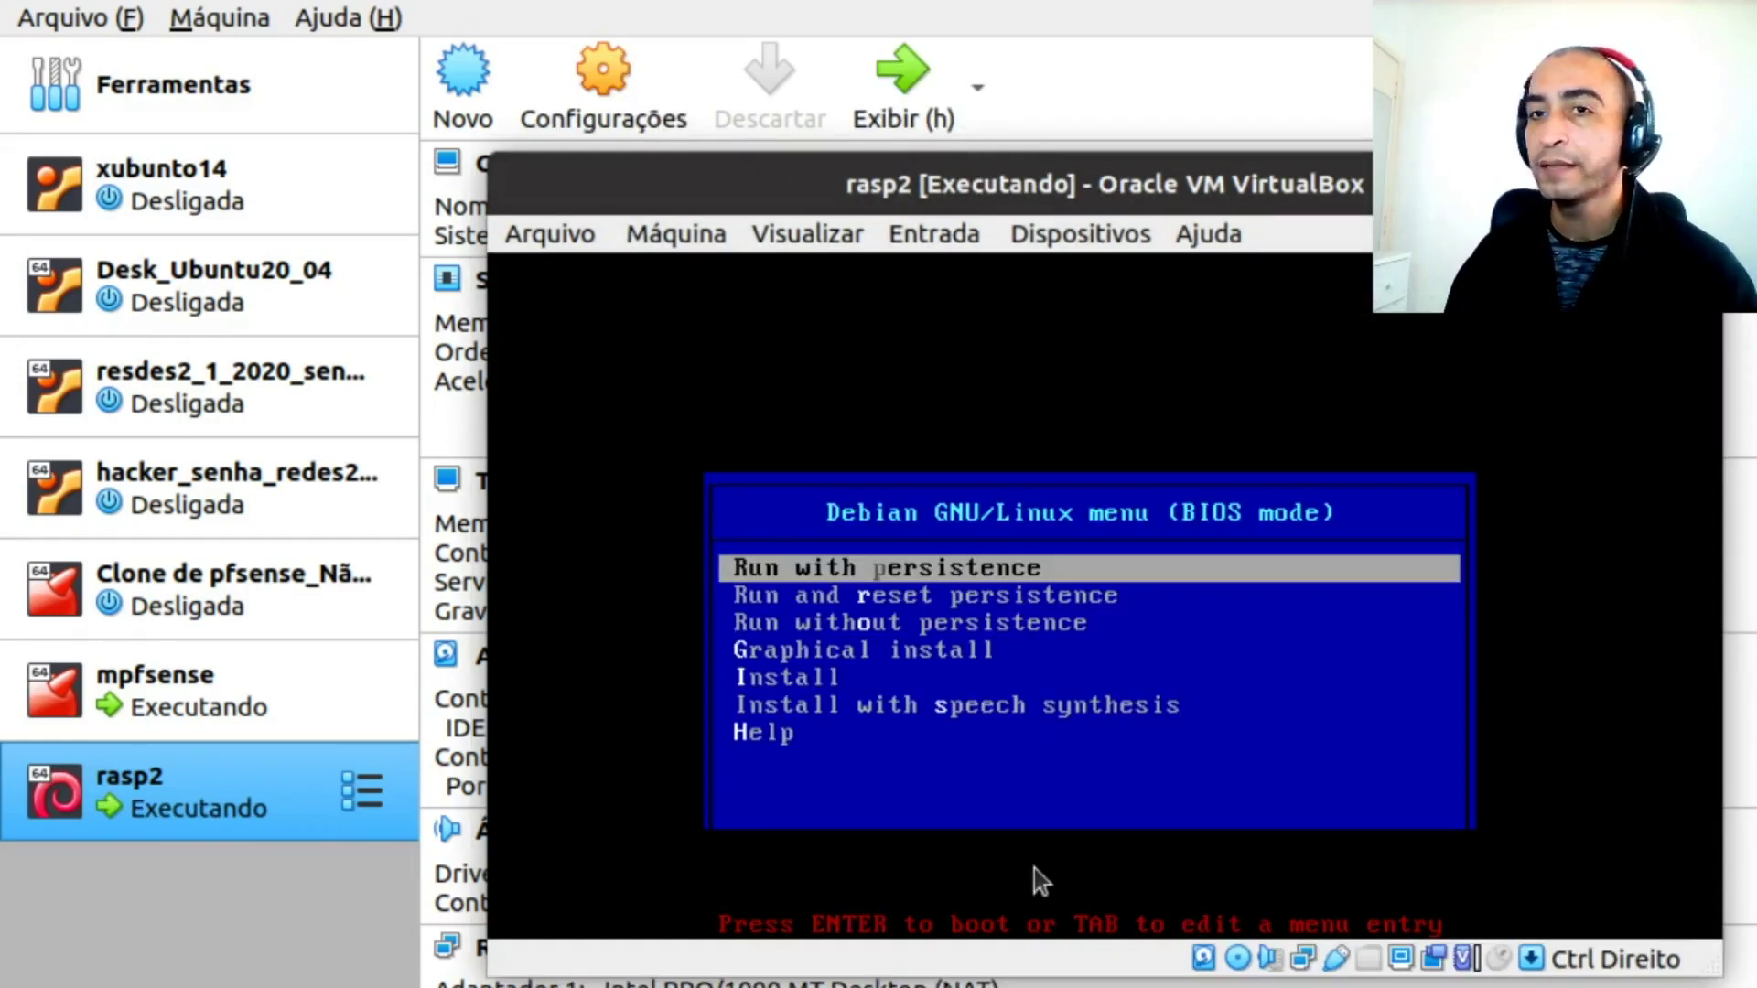
# Choose Graphical install and continue with the Brazilian keyboard layout
pyautogui.press('Down')
pyautogui.press('Down')
pyautogui.press('Down')
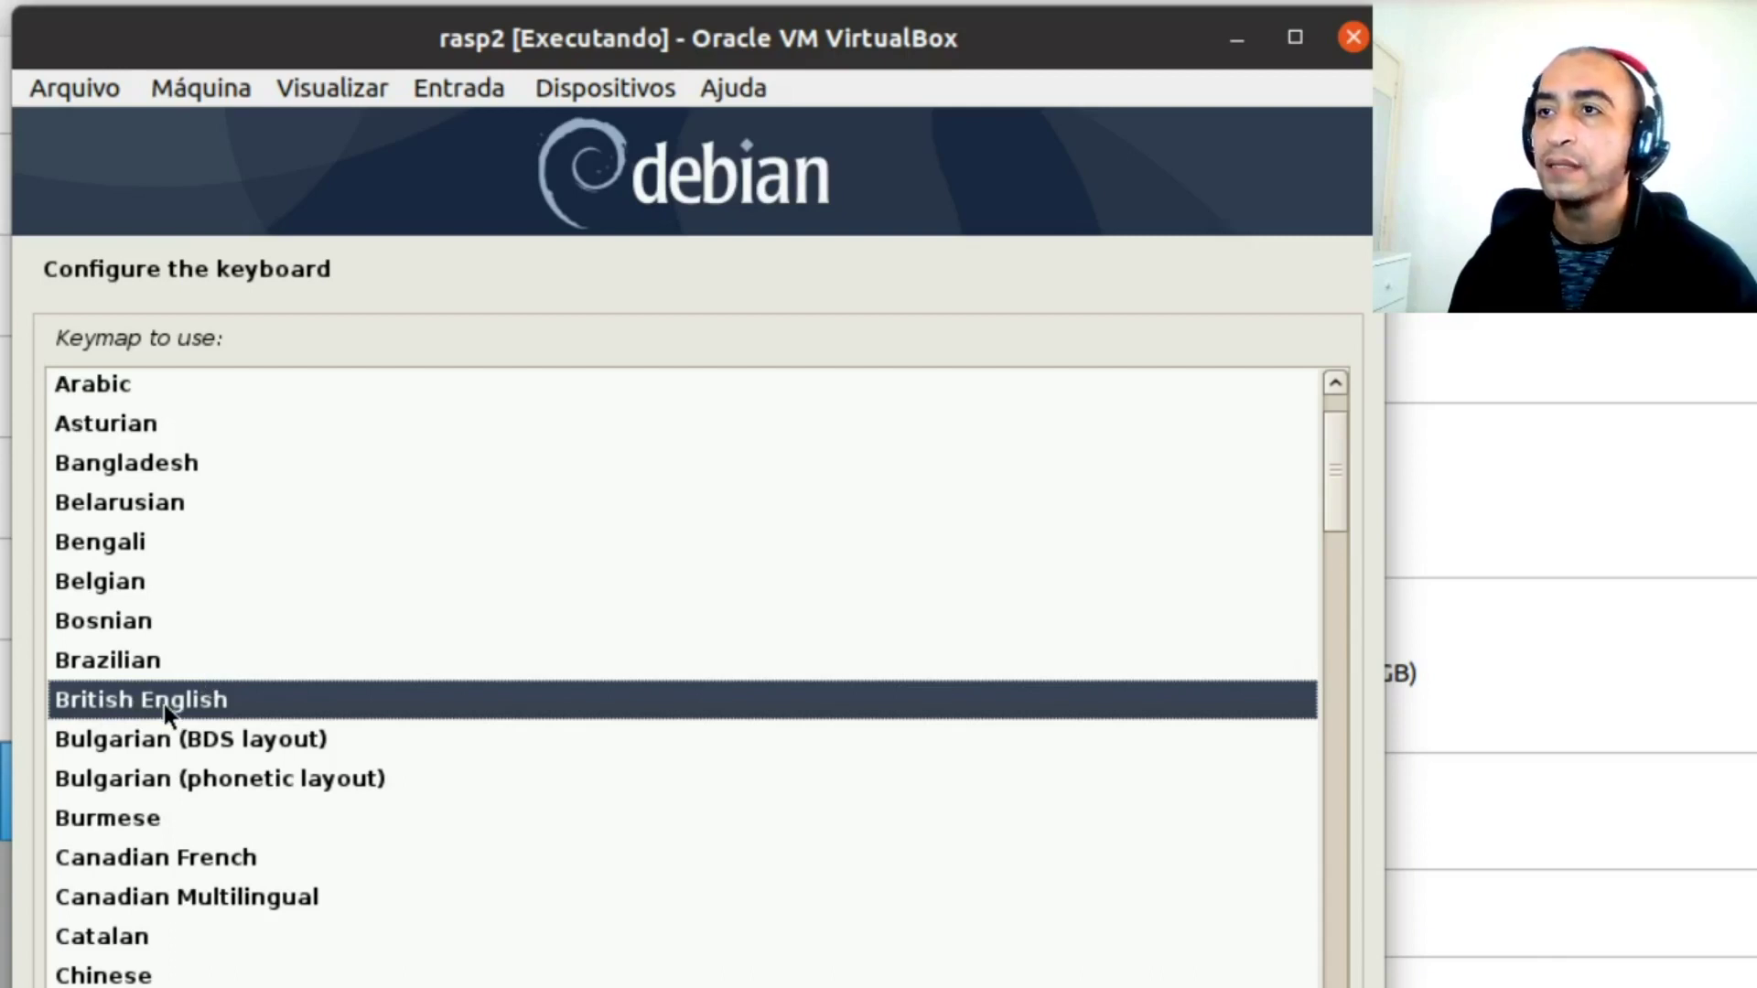
pyautogui.press('Up')
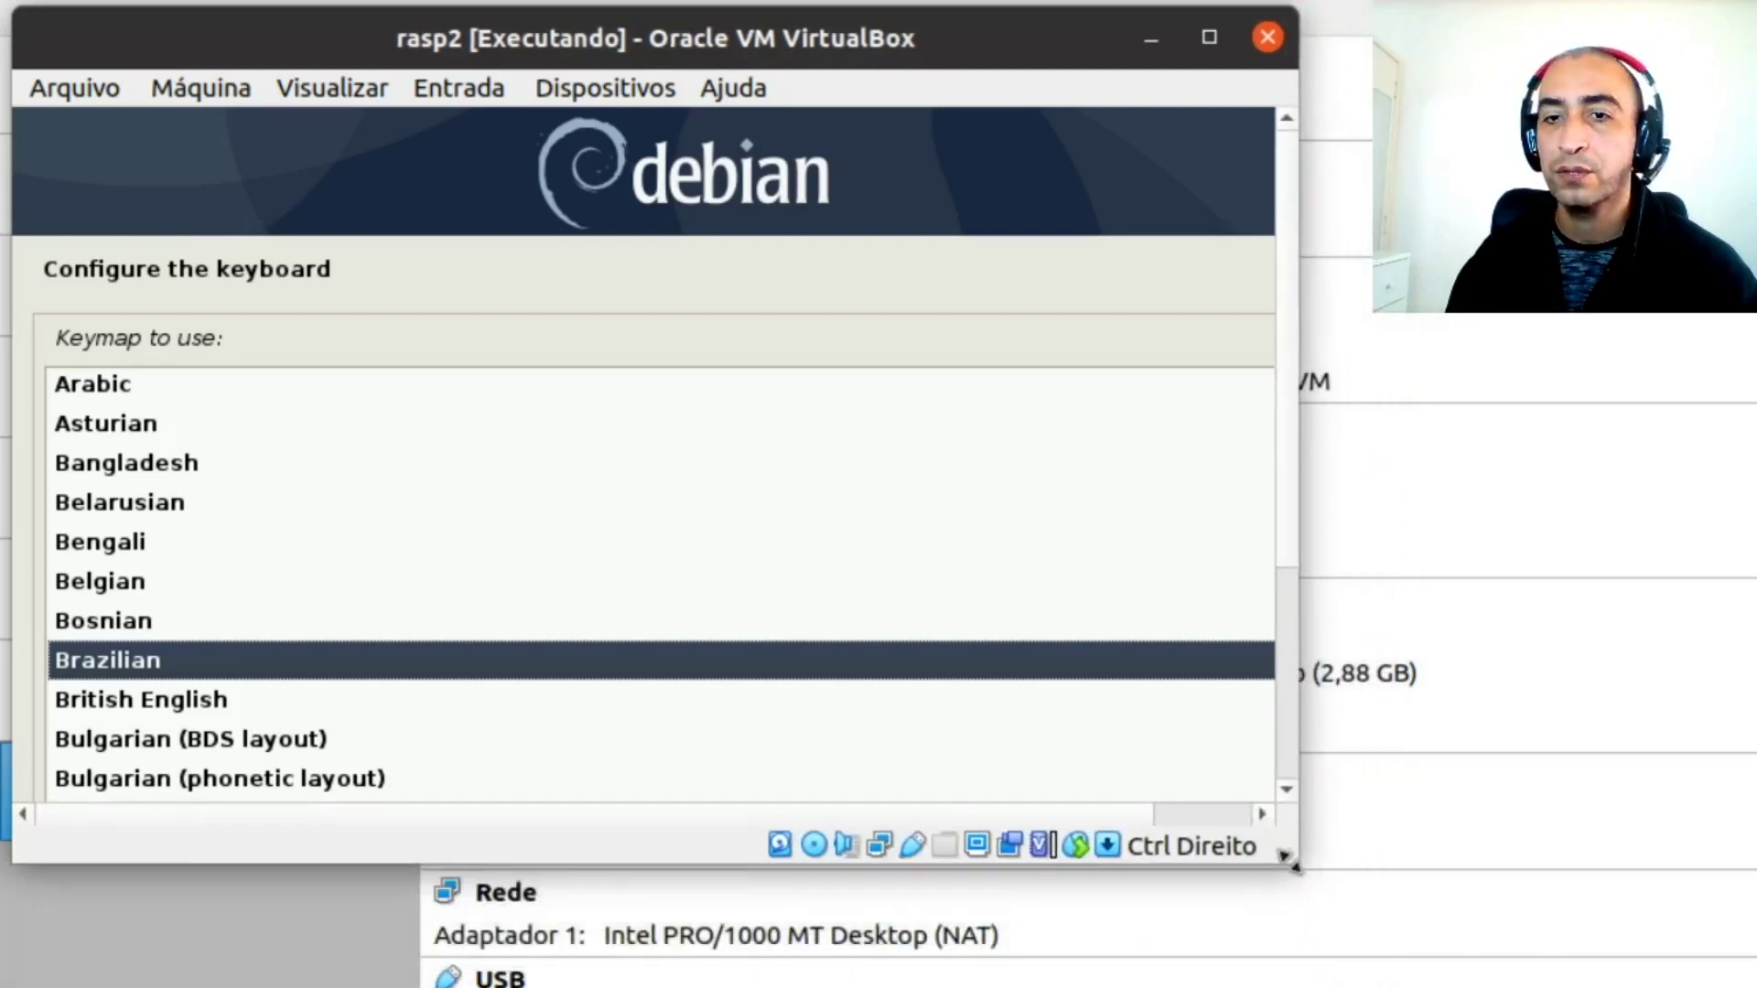
pyautogui.scroll(-3, 1332, 534)
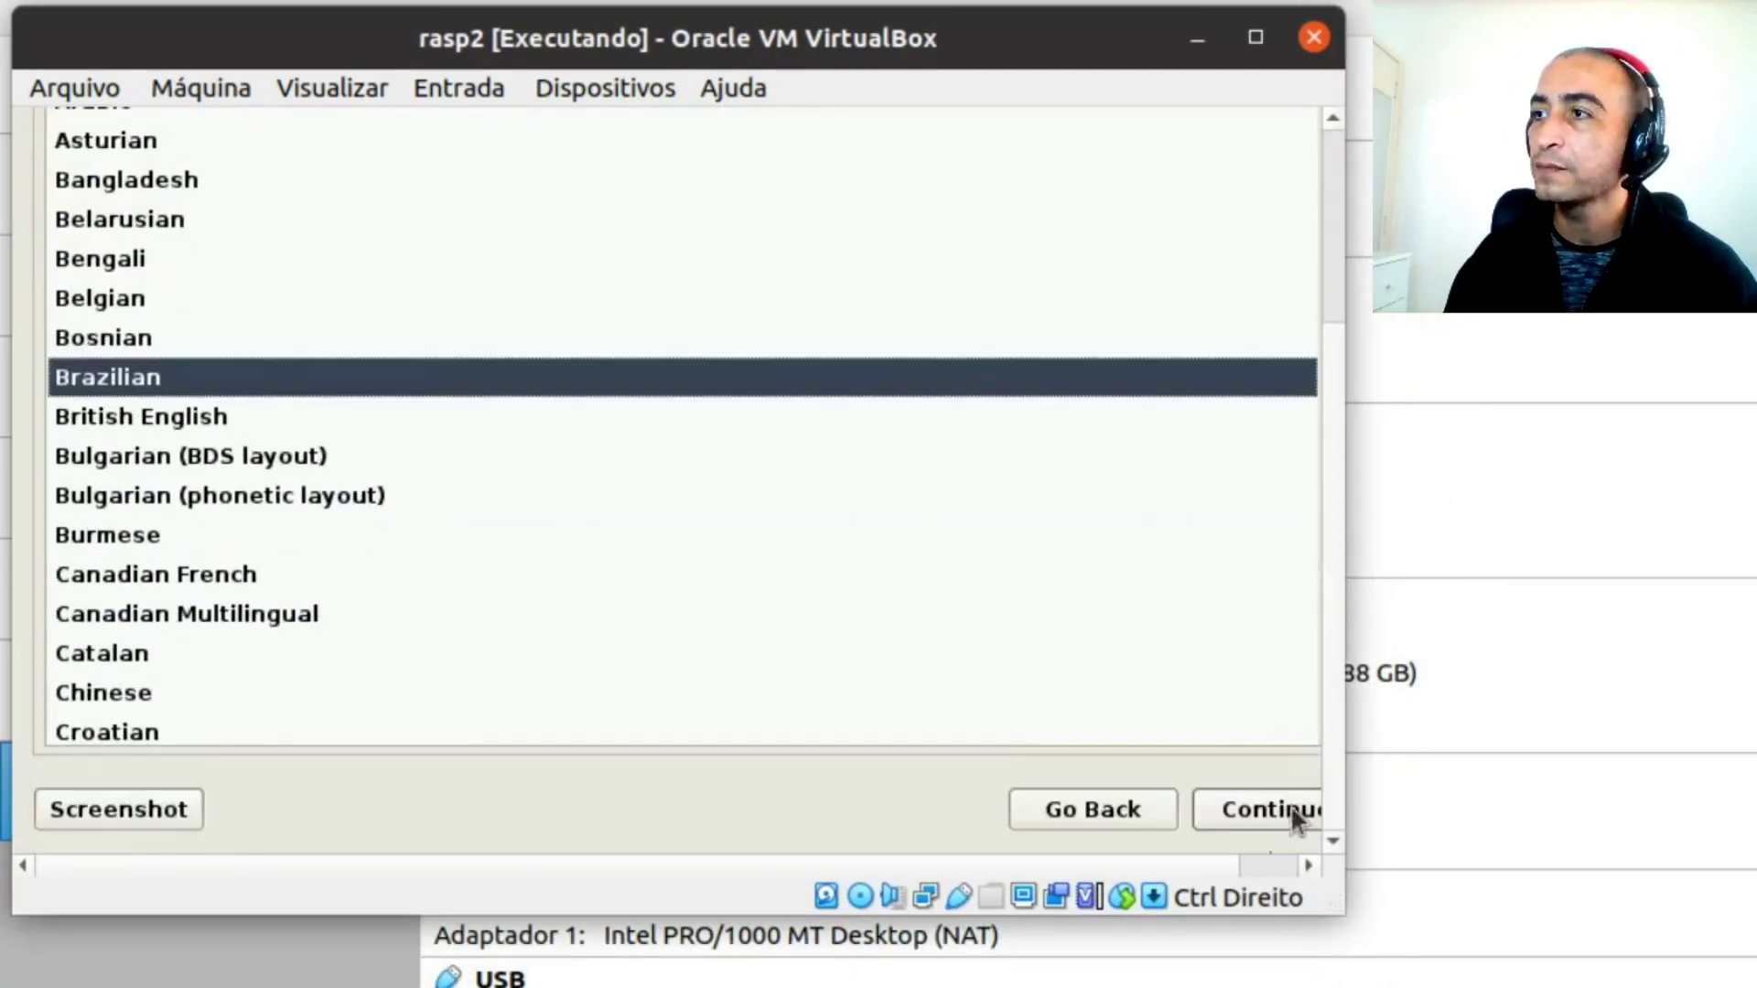
pyautogui.click(1261, 805)
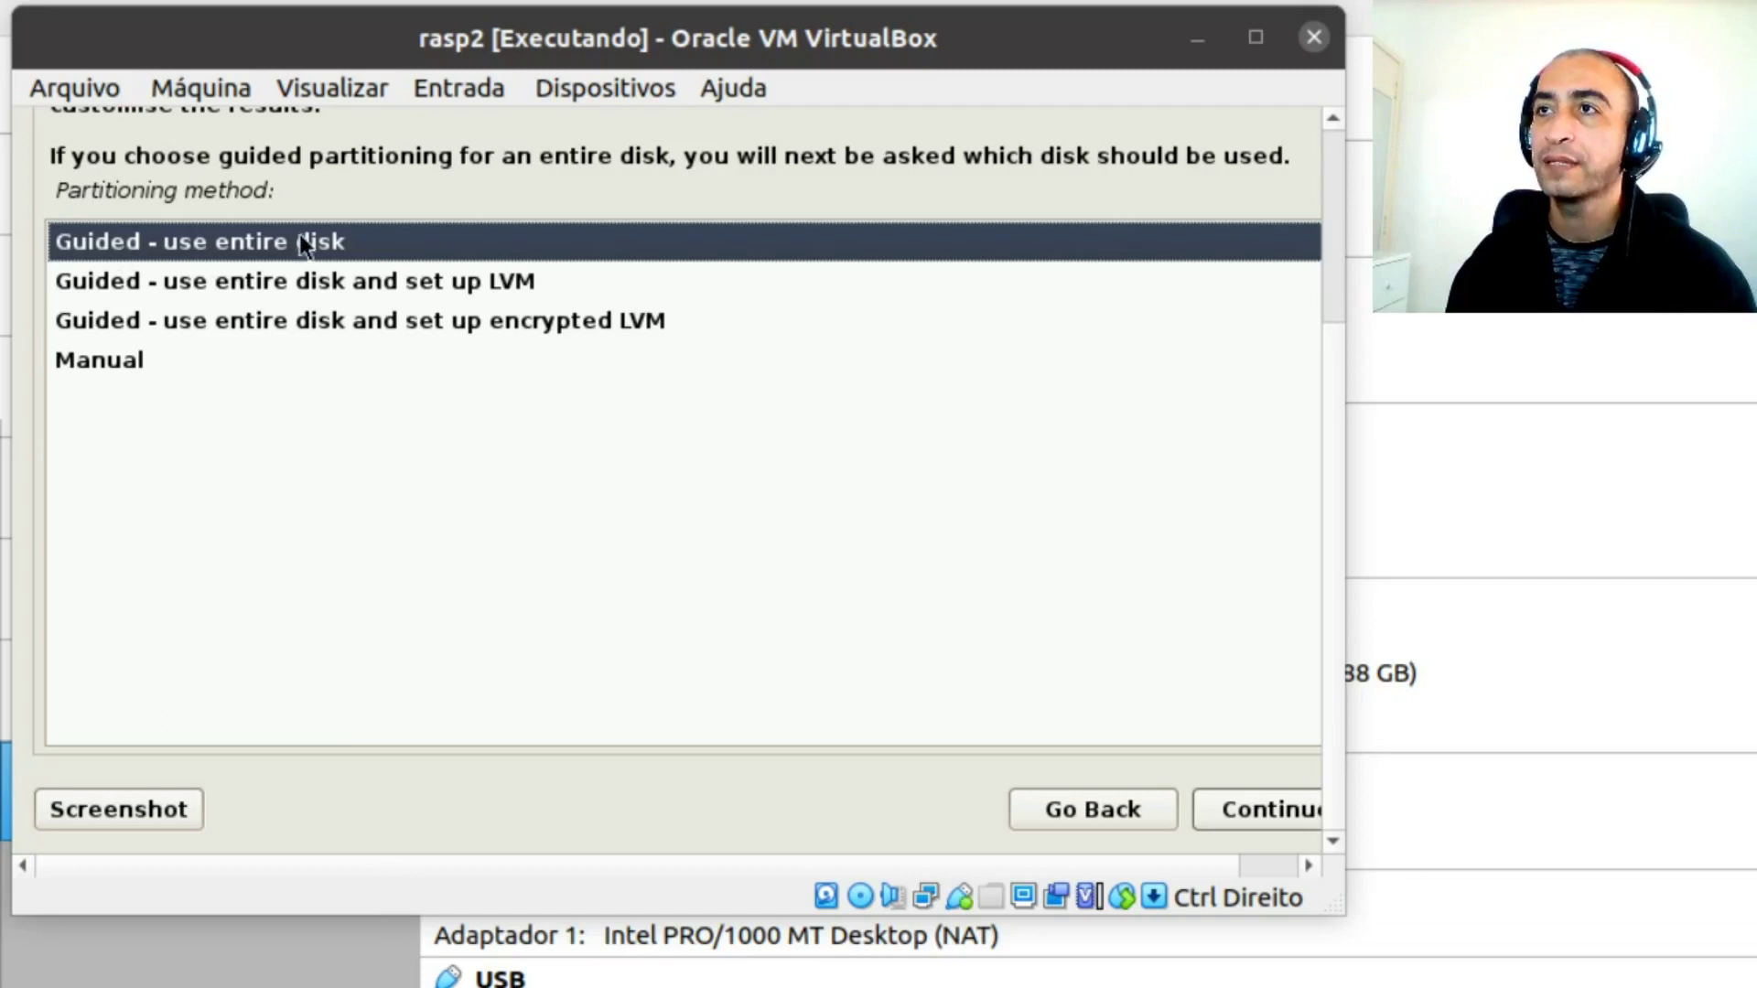
# Use guided partitioning of the whole sda disk, all files in one partition, and write changes
pyautogui.click(1267, 812)
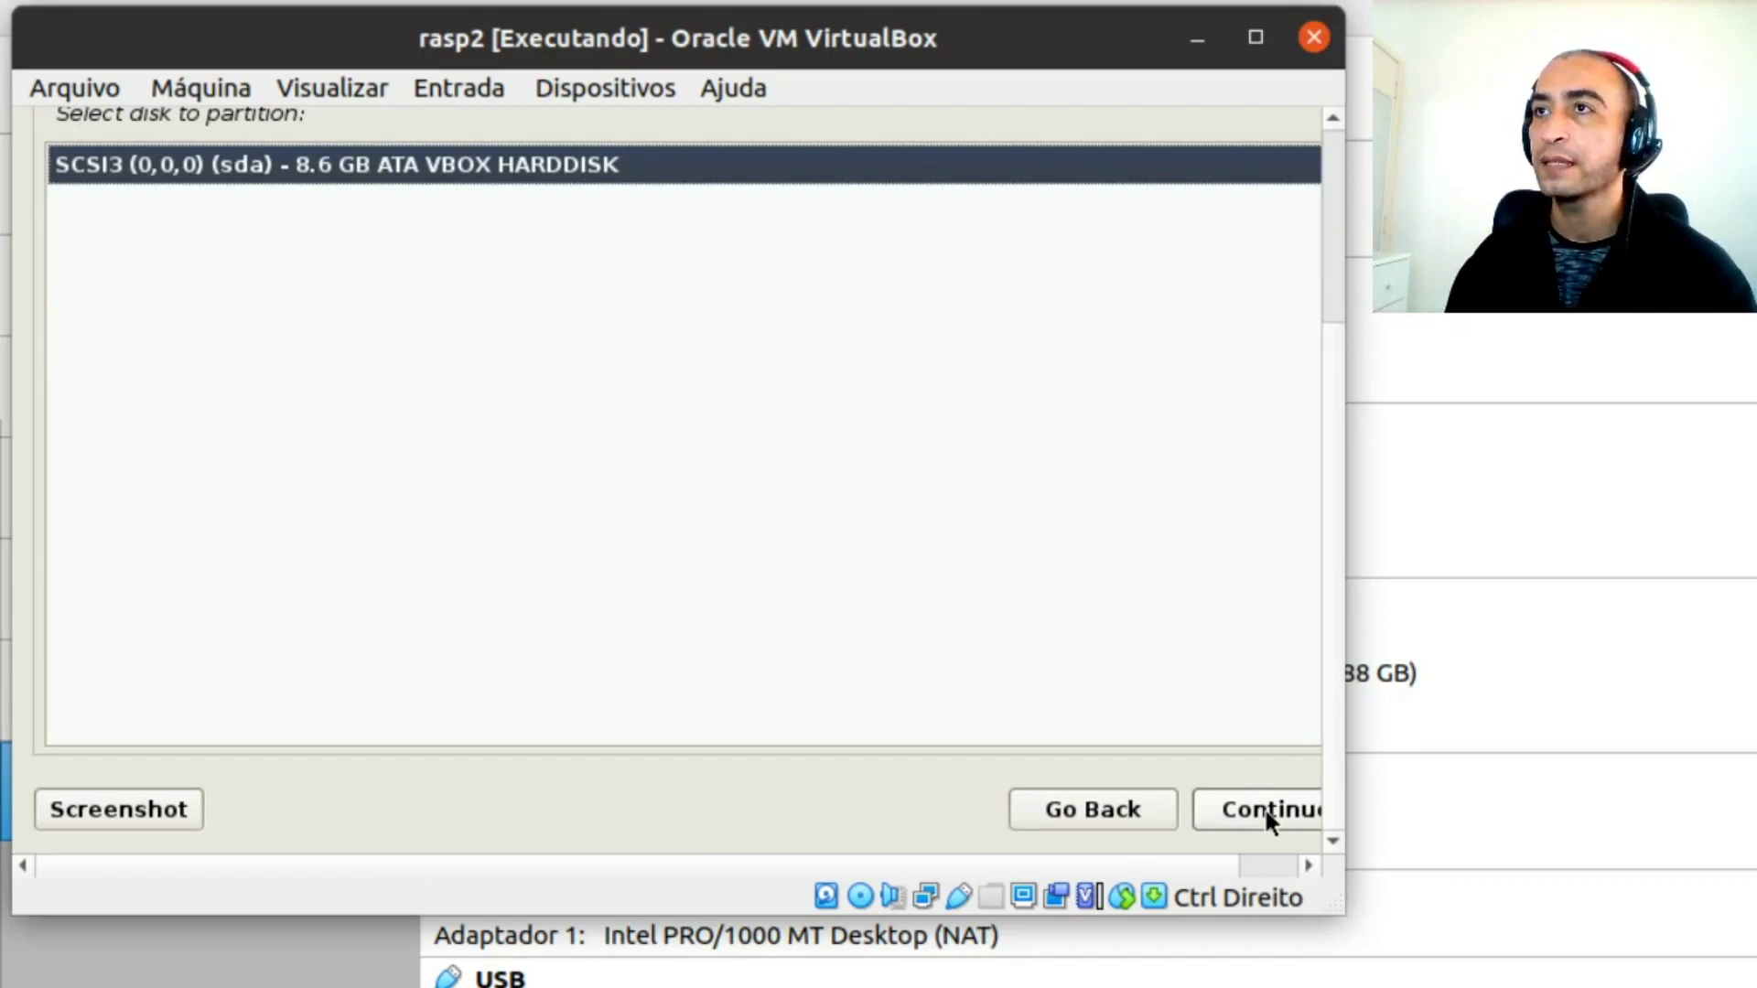
pyautogui.click(1283, 814)
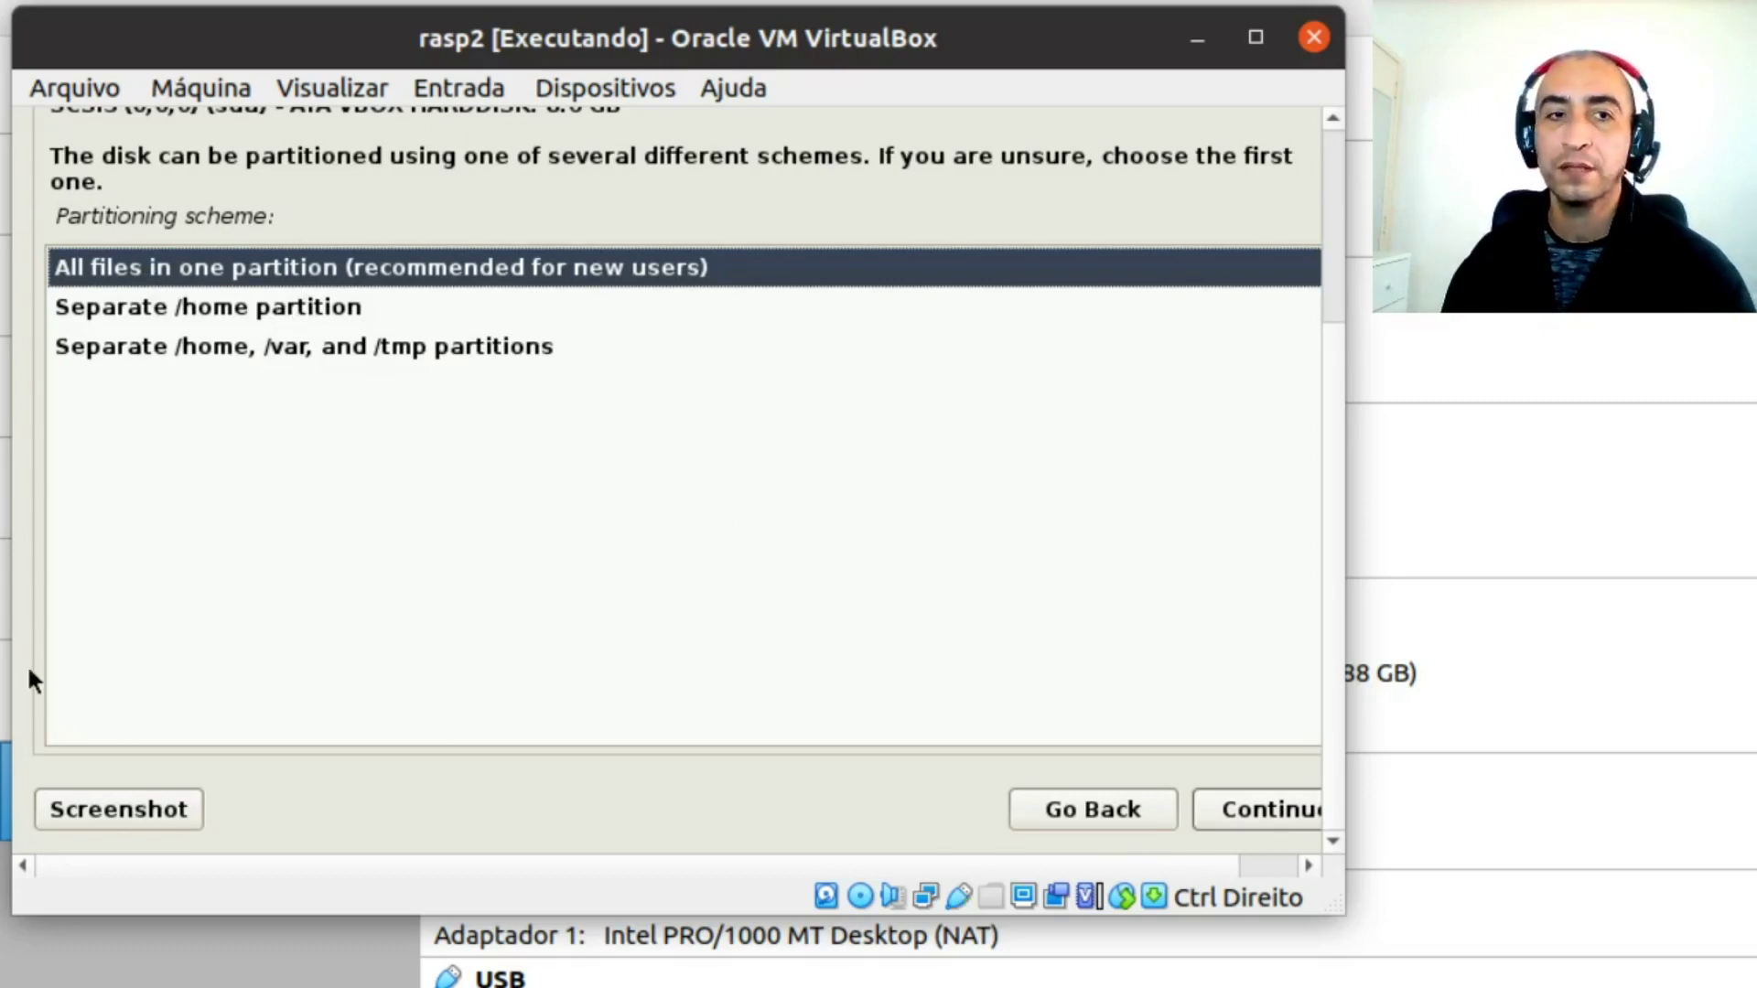
pyautogui.click(1269, 813)
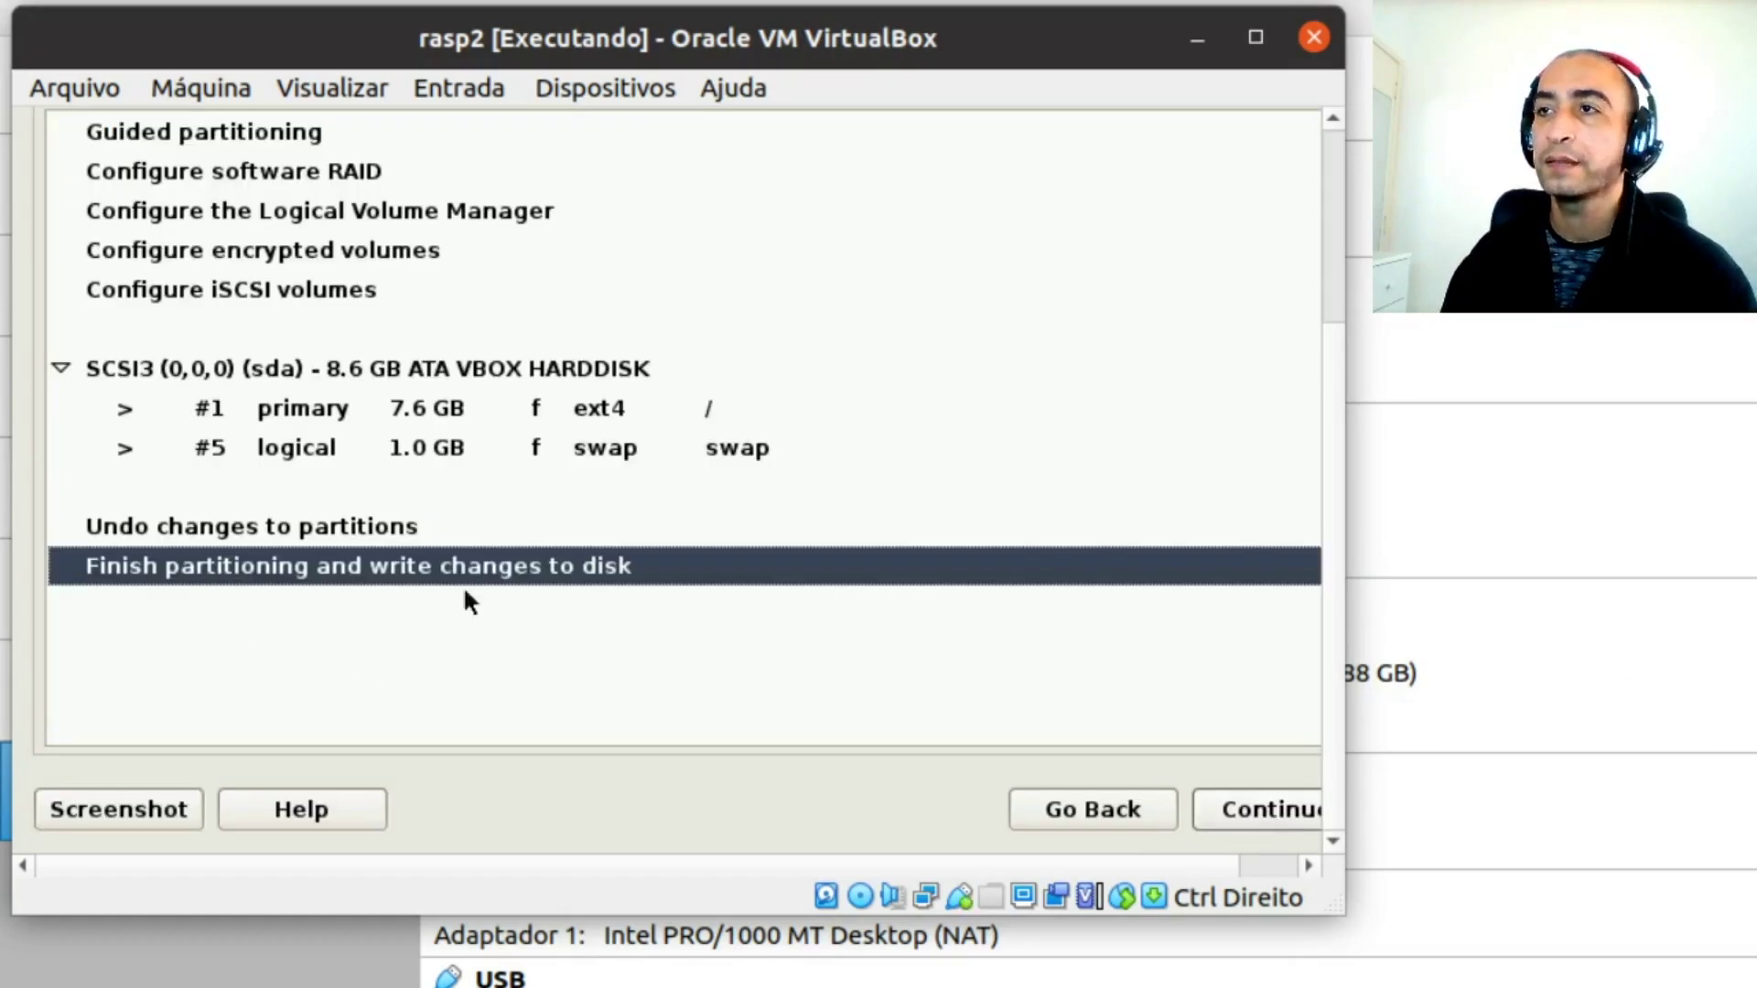
pyautogui.click(1262, 827)
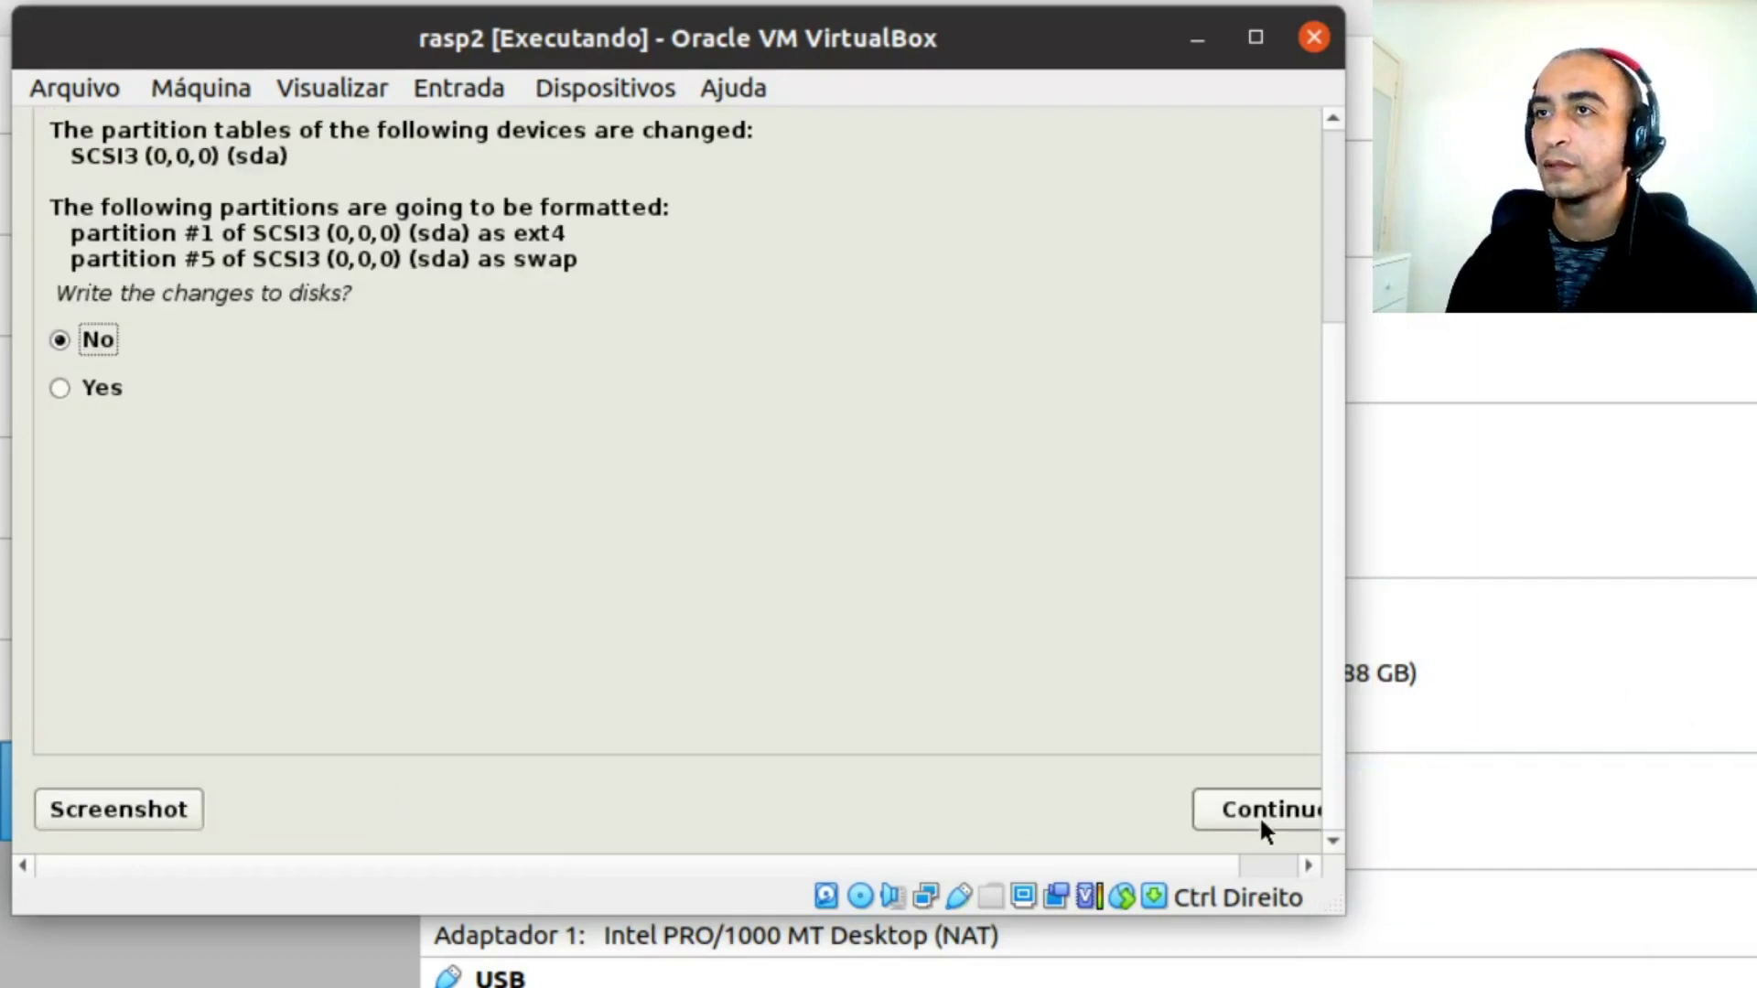
pyautogui.click(62, 391)
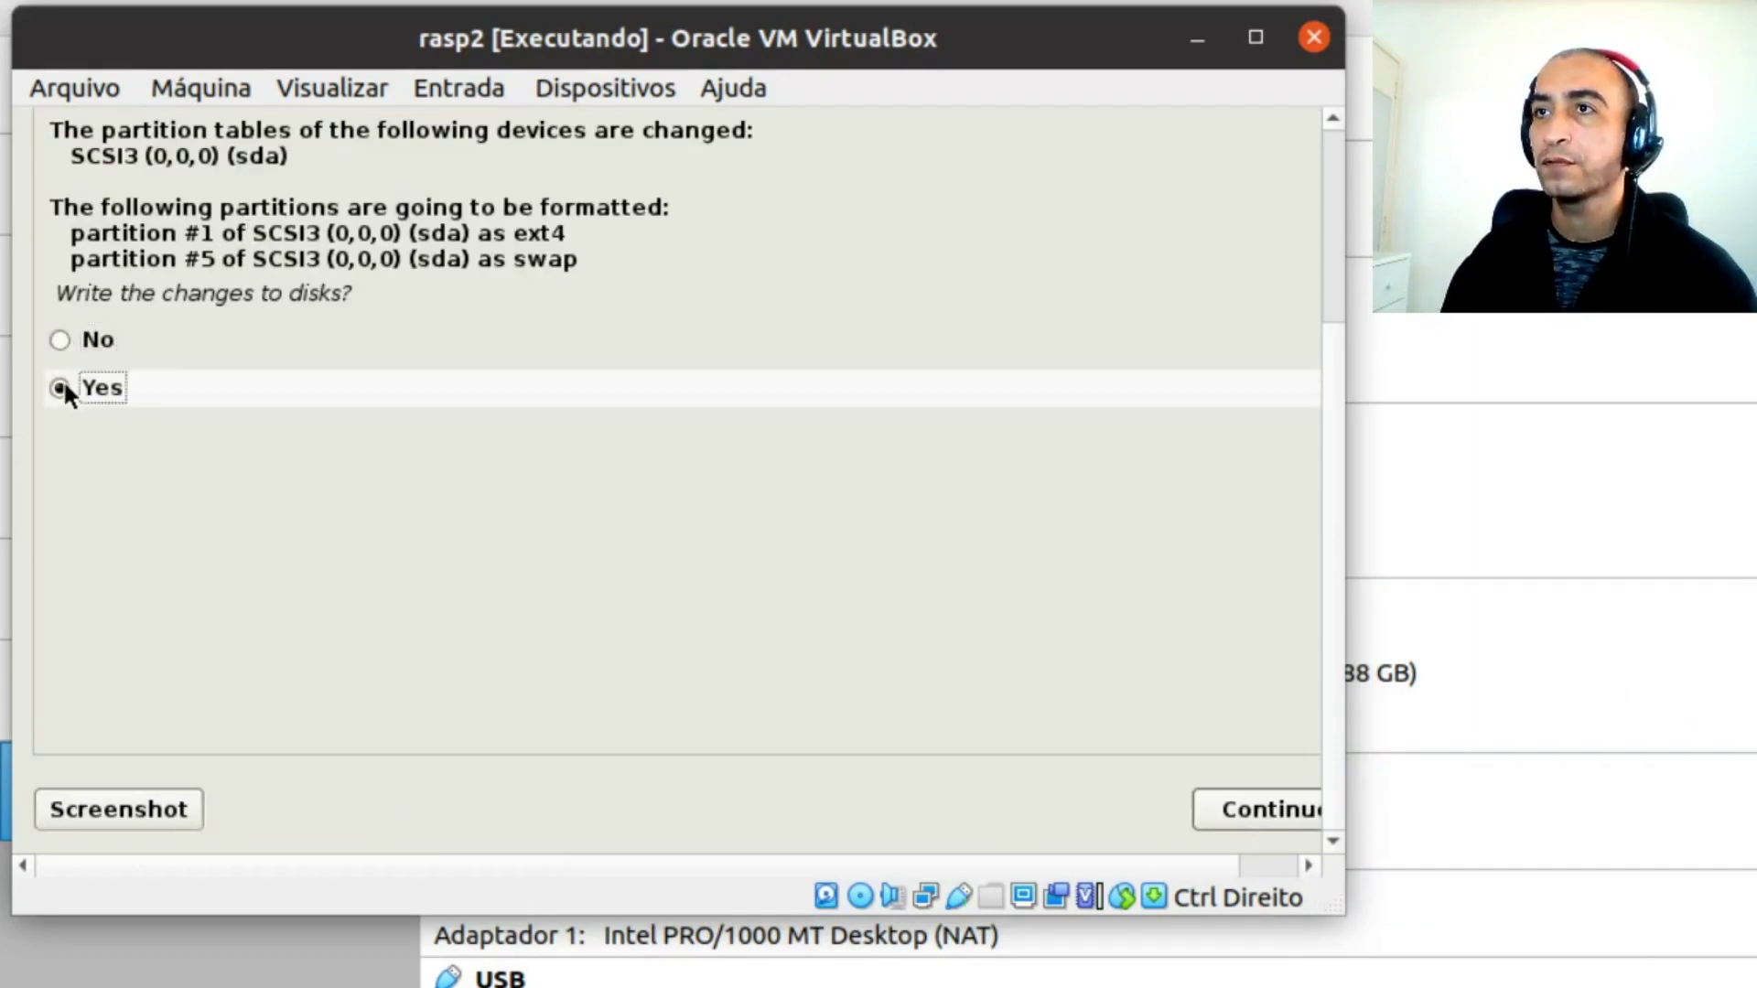
pyautogui.click(1274, 812)
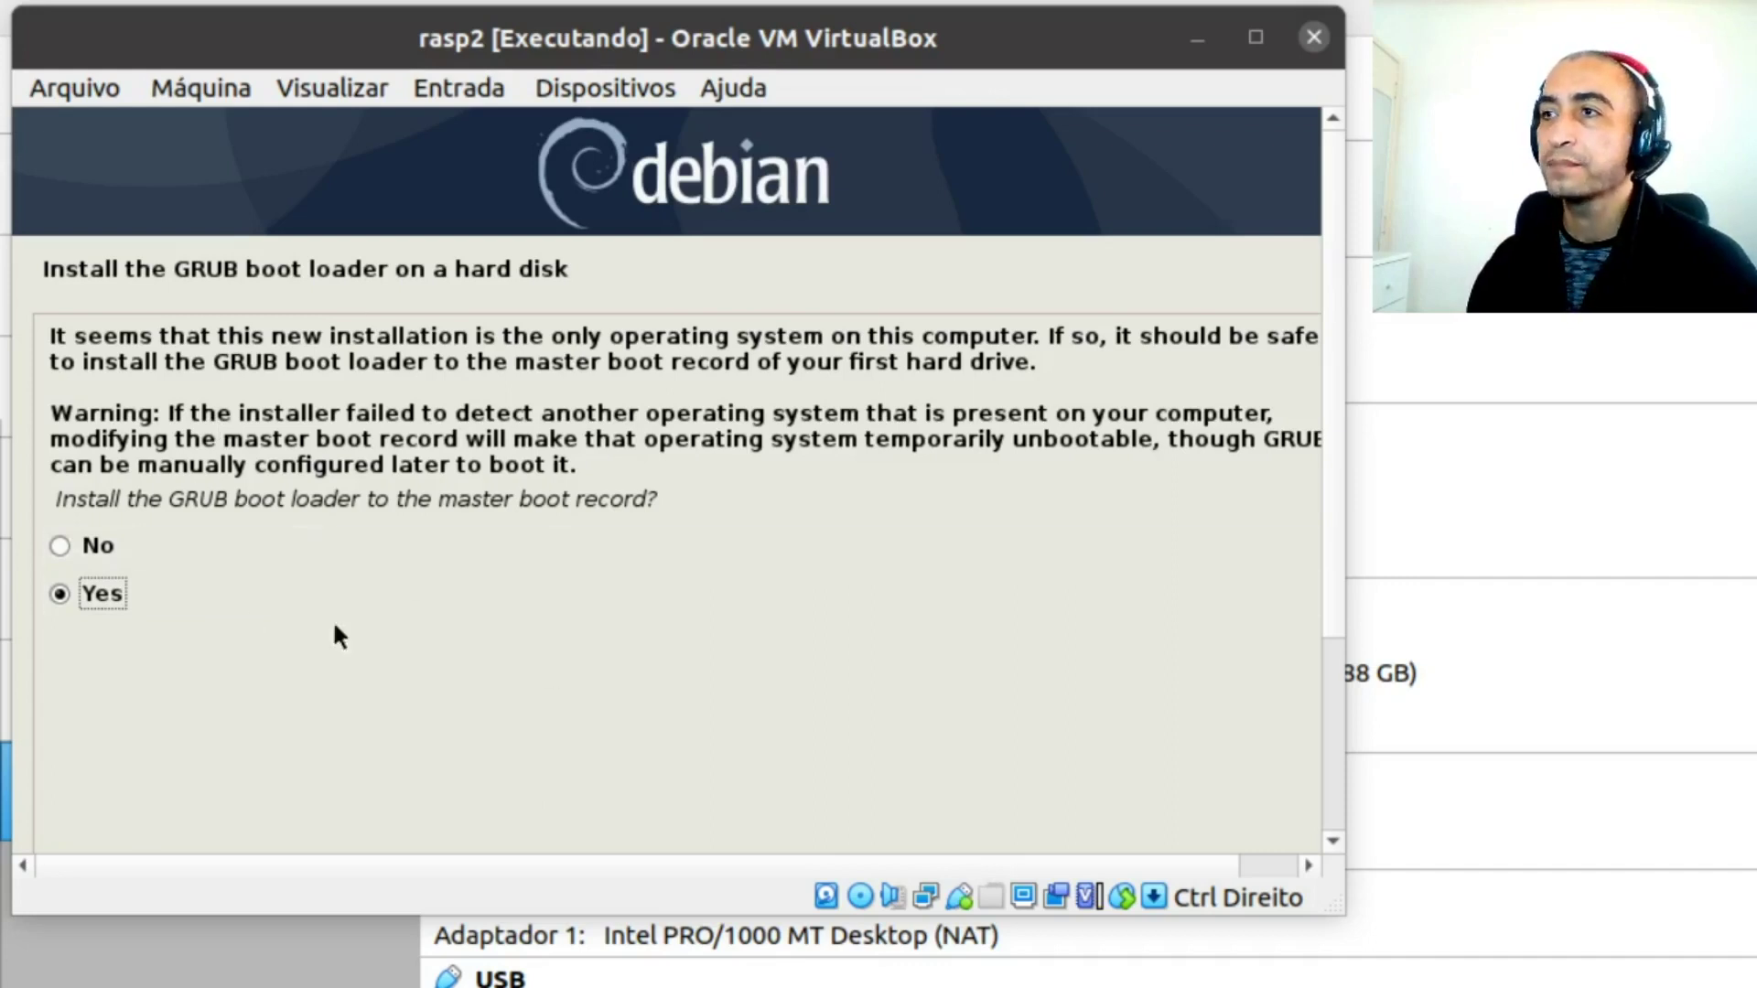
# Install GRUB to the master boot record on /dev/sda
pyautogui.moveTo(1327, 649); pyautogui.dragTo(1326, 823)
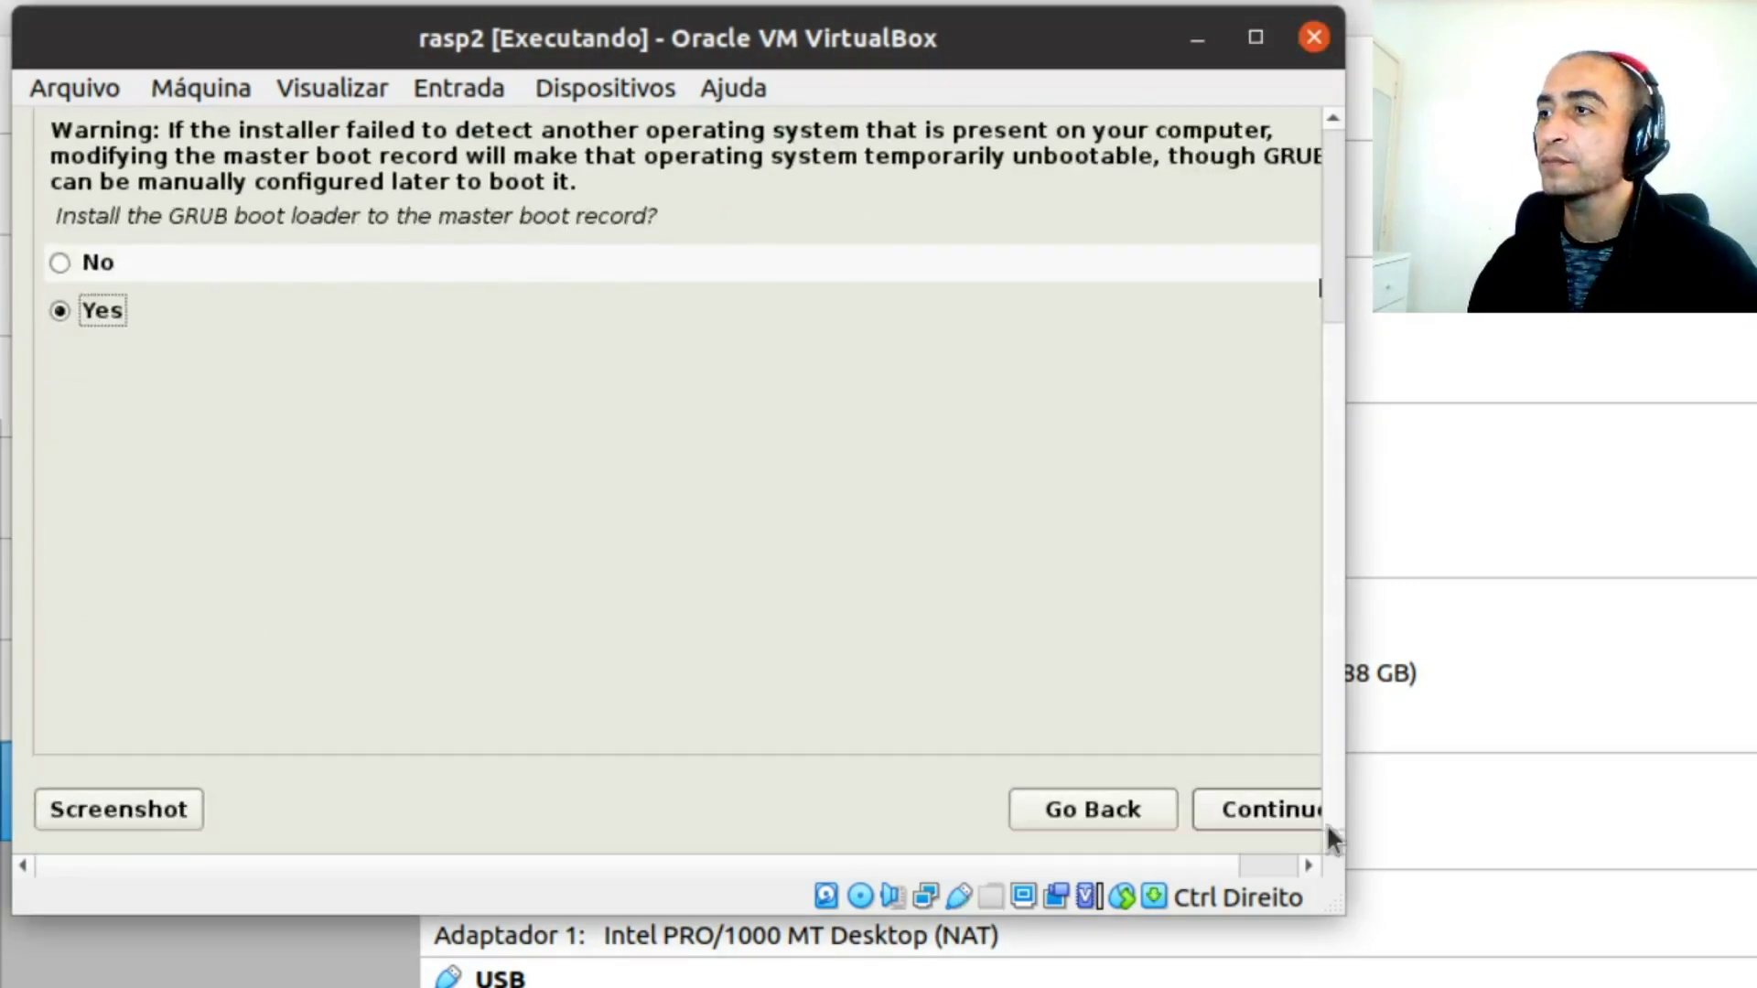
pyautogui.click(1280, 808)
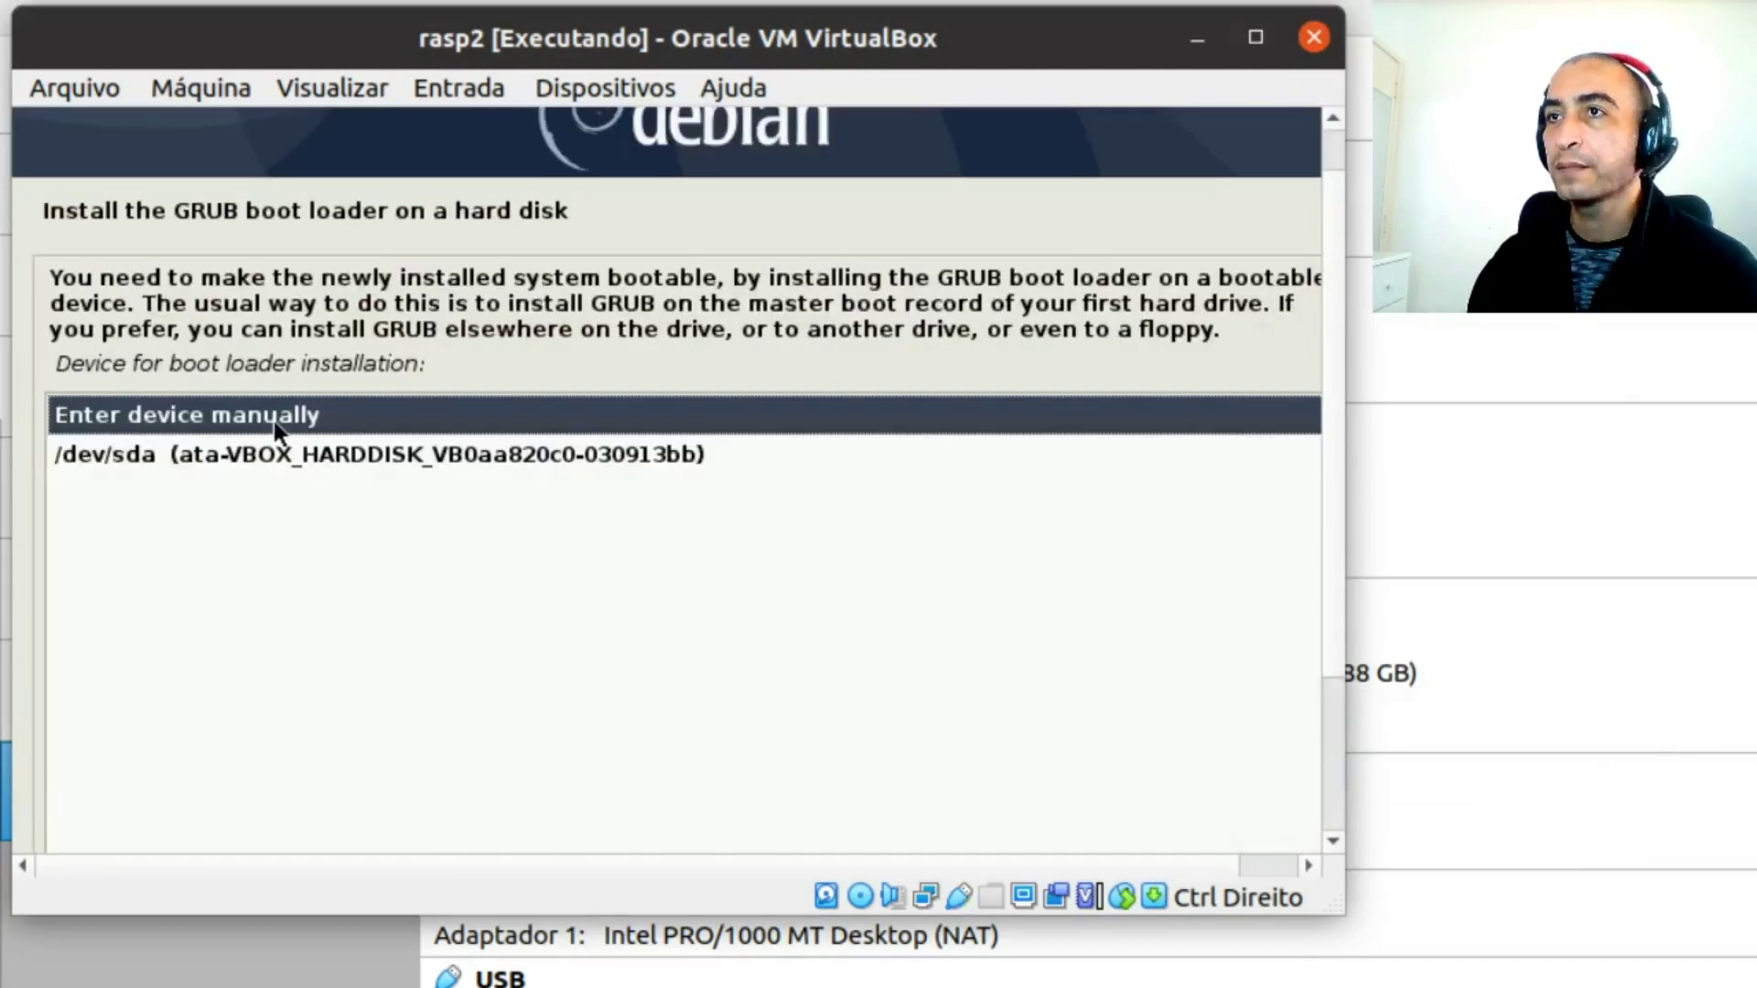
pyautogui.click(200, 448)
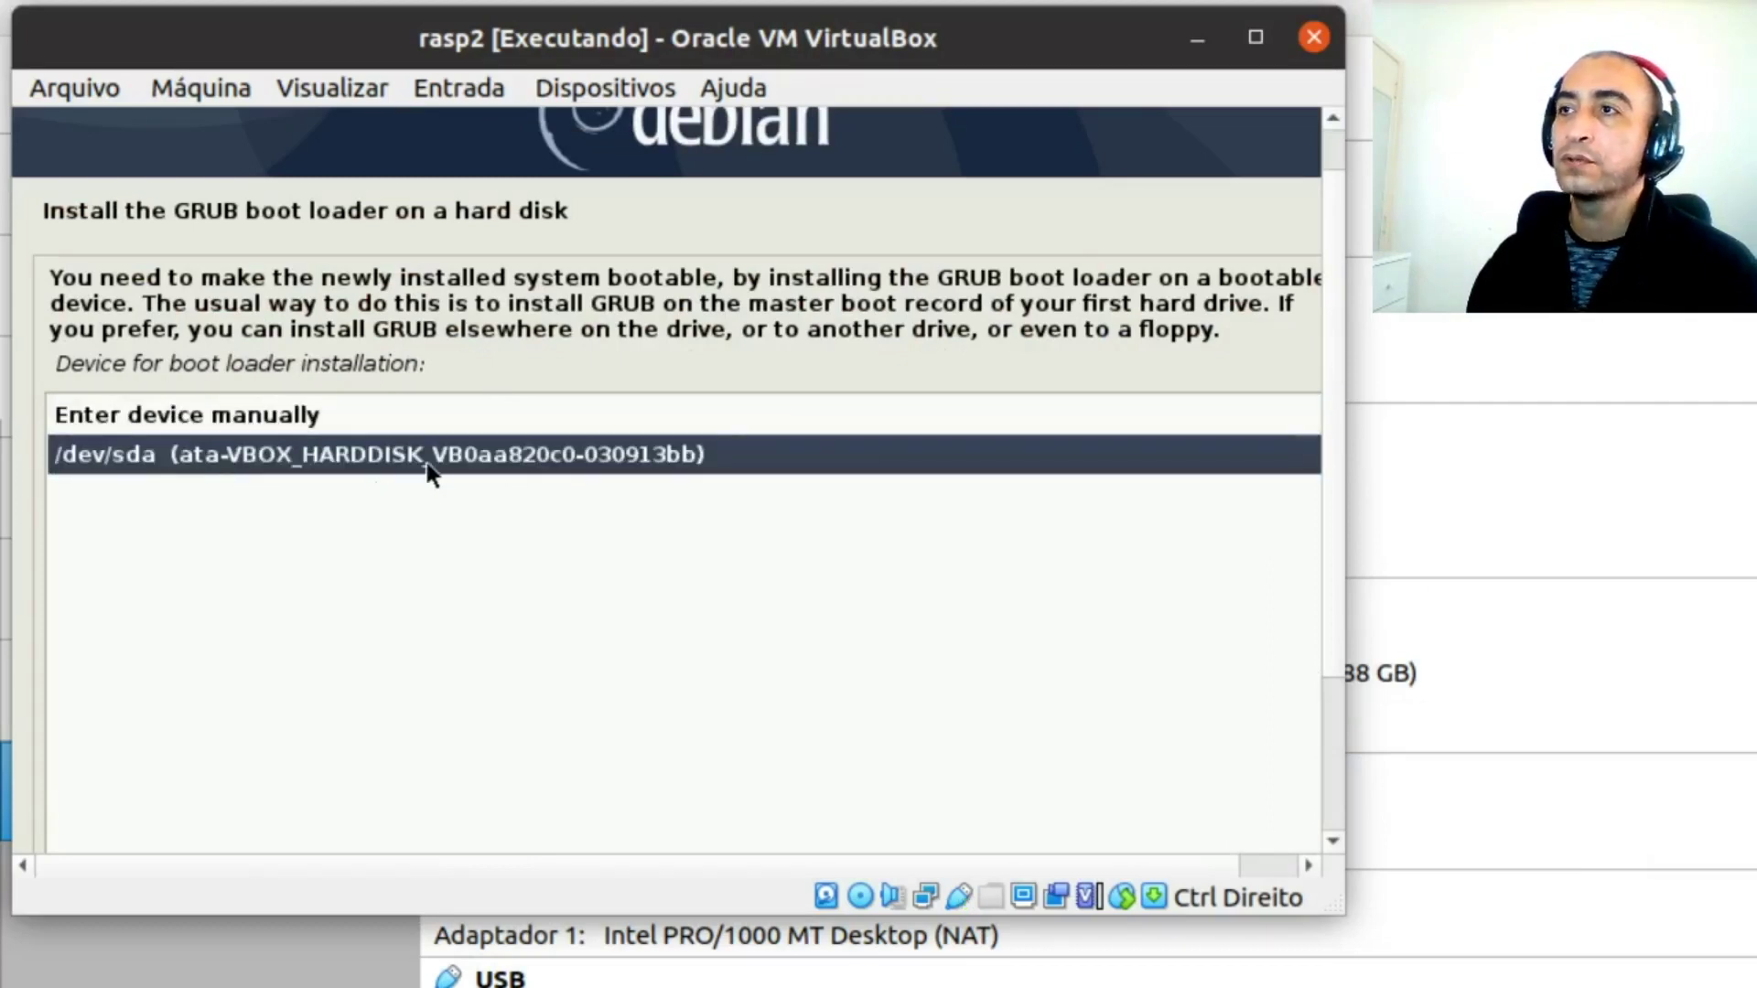
pyautogui.scroll(-3, 1342, 641)
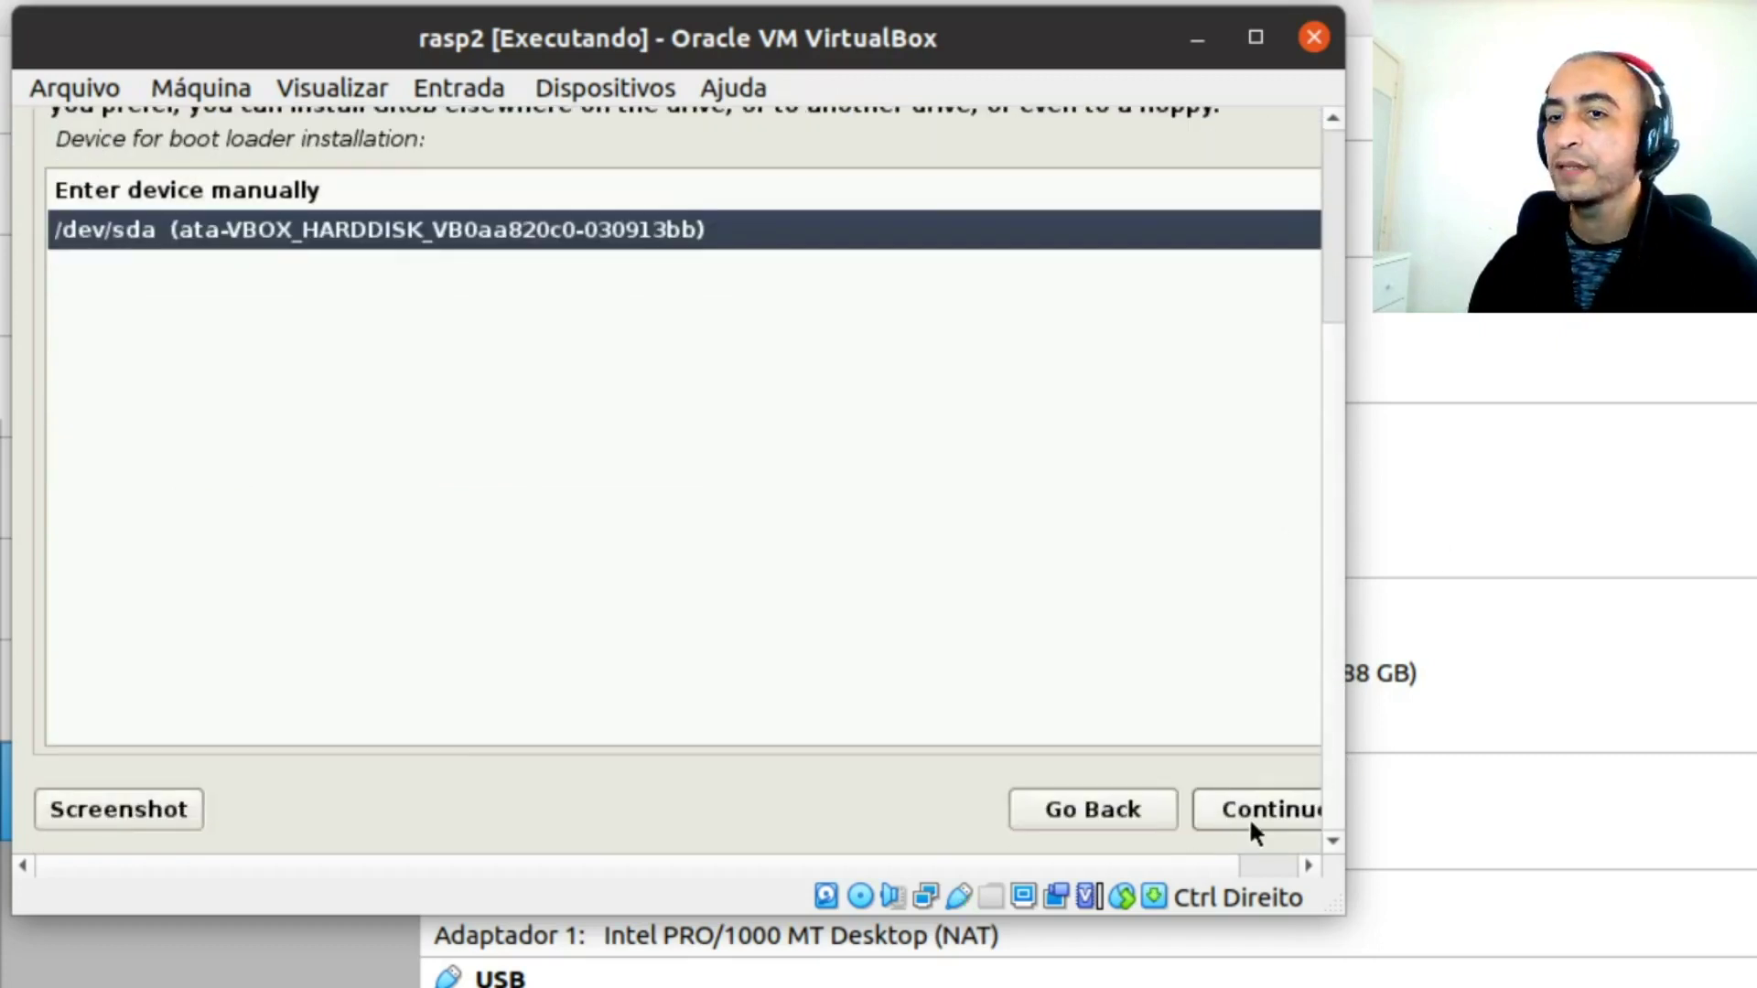
pyautogui.click(1249, 816)
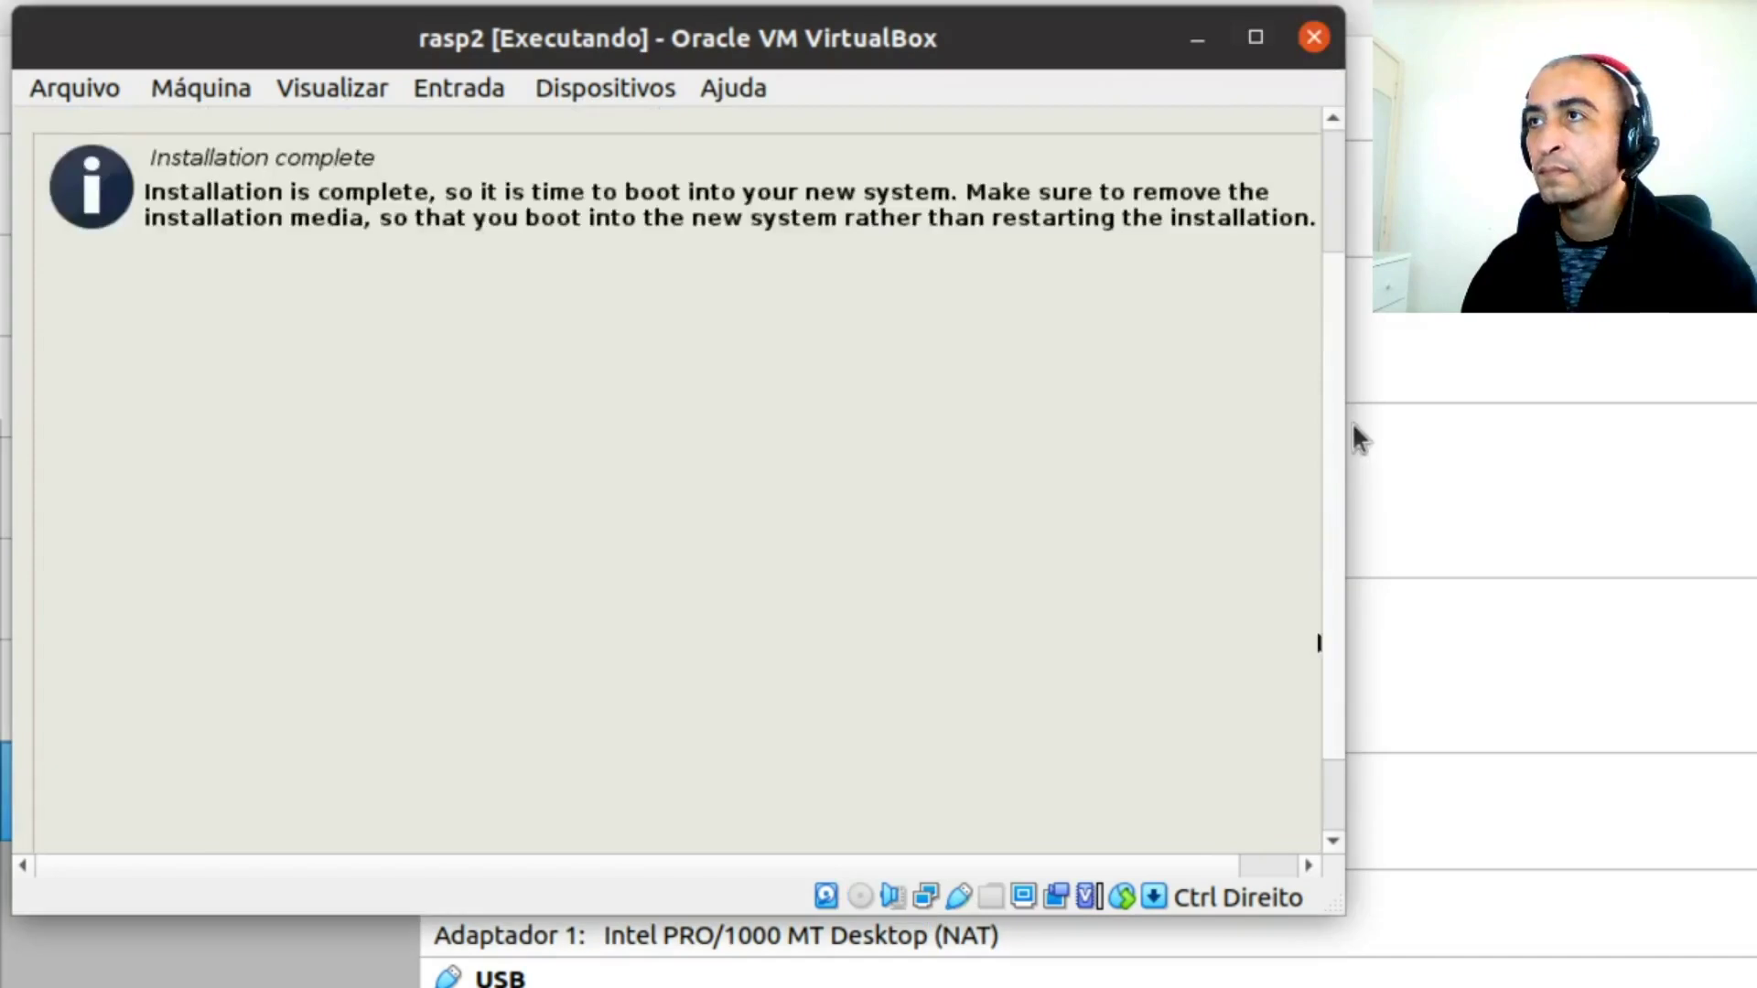
# Continue from Installation complete to reboot into Raspberry Pi Desktop
pyautogui.scroll(-4, 1333, 451)
pyautogui.scroll(1, 1328, 530)
pyautogui.scroll(3, 1352, 474)
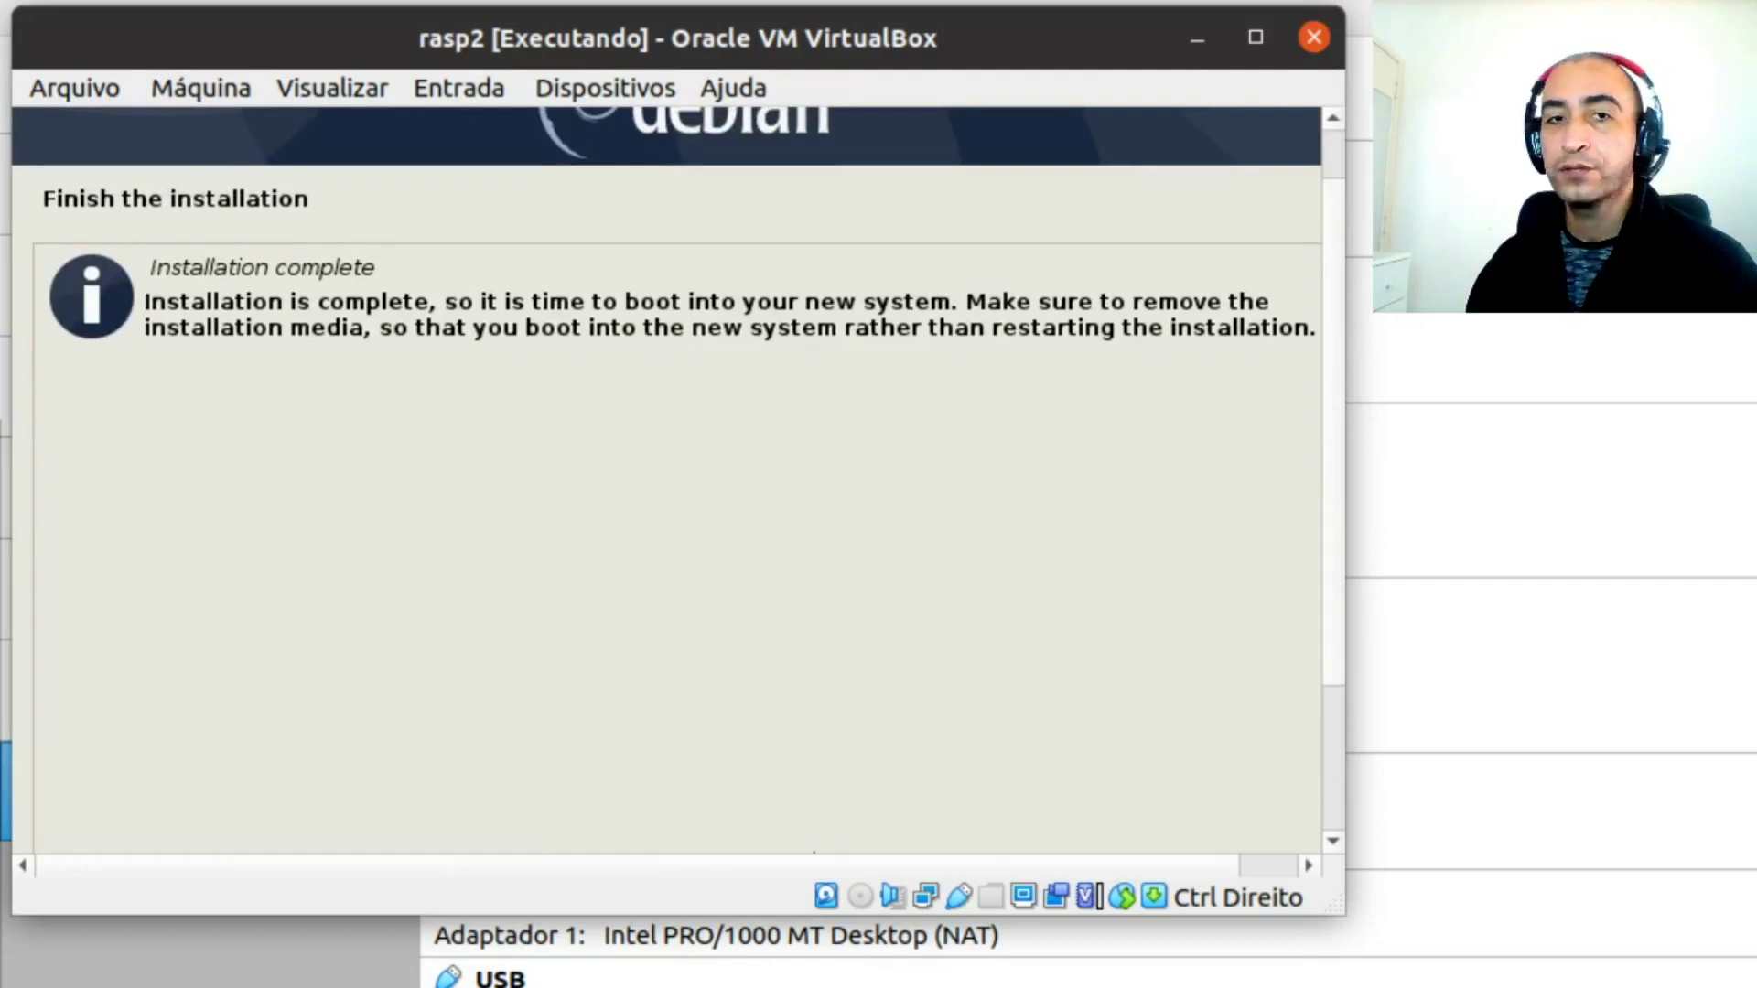
pyautogui.press('Return')
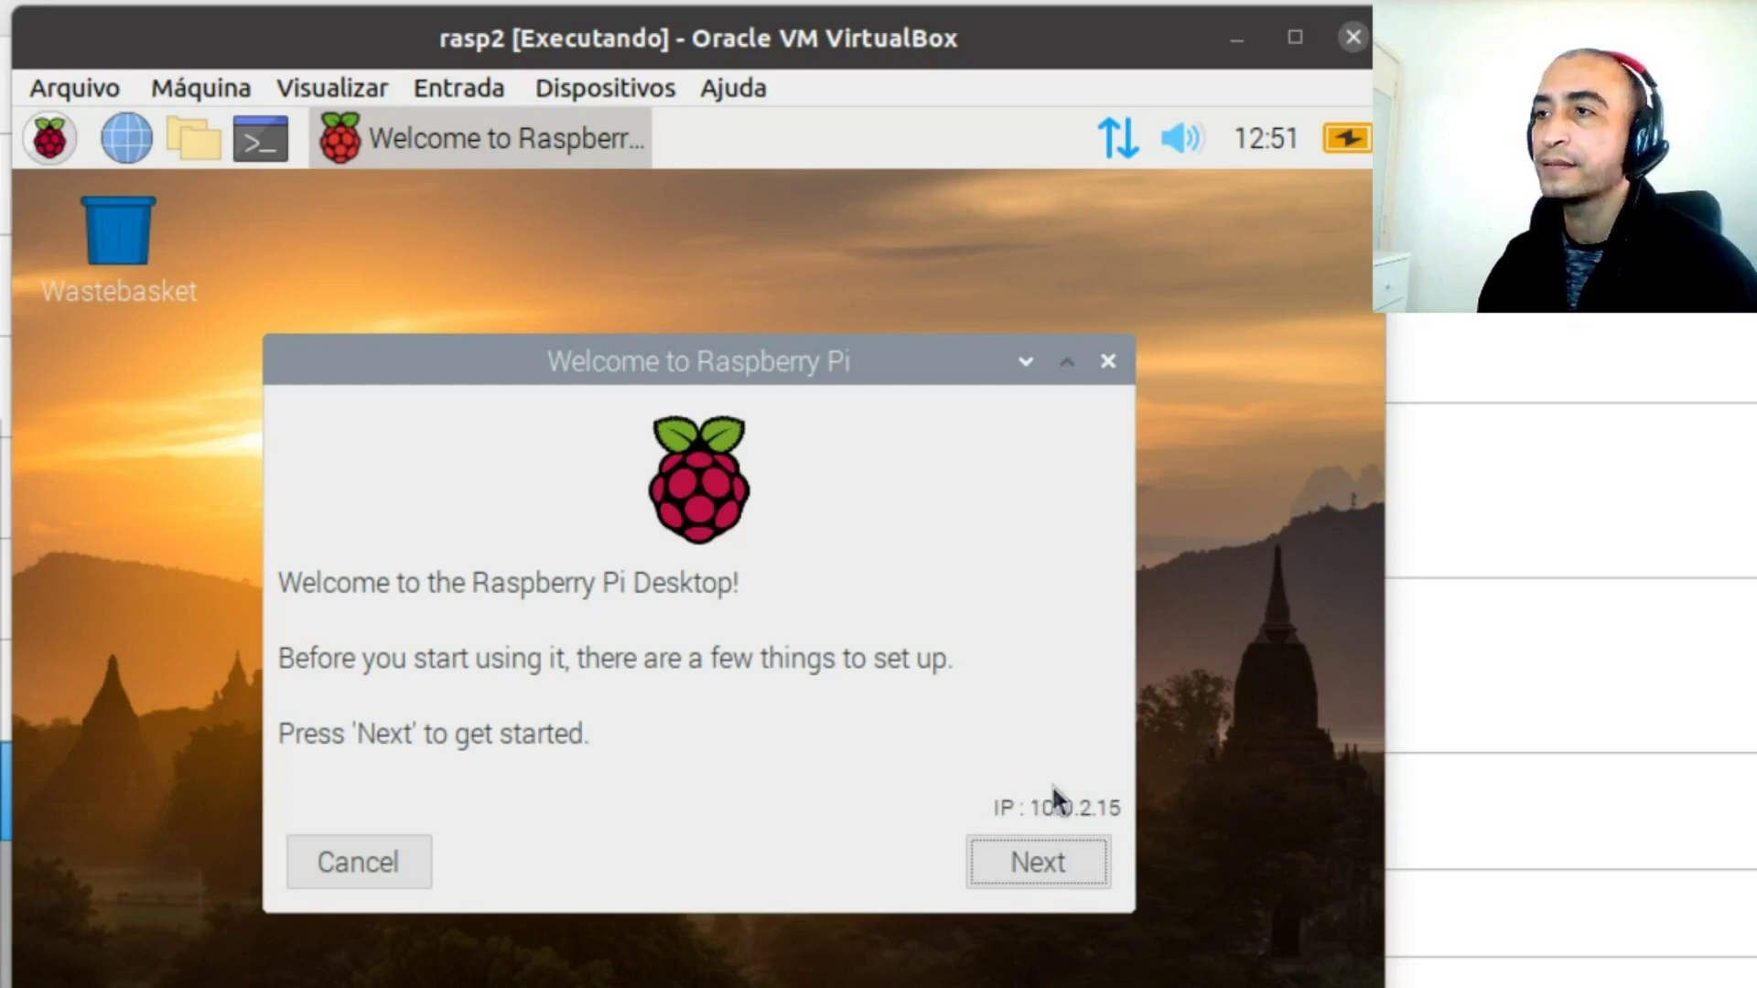
# Keep default country settings, set and confirm a new pi password, and dismiss a screenshot prompt
pyautogui.click(1058, 863)
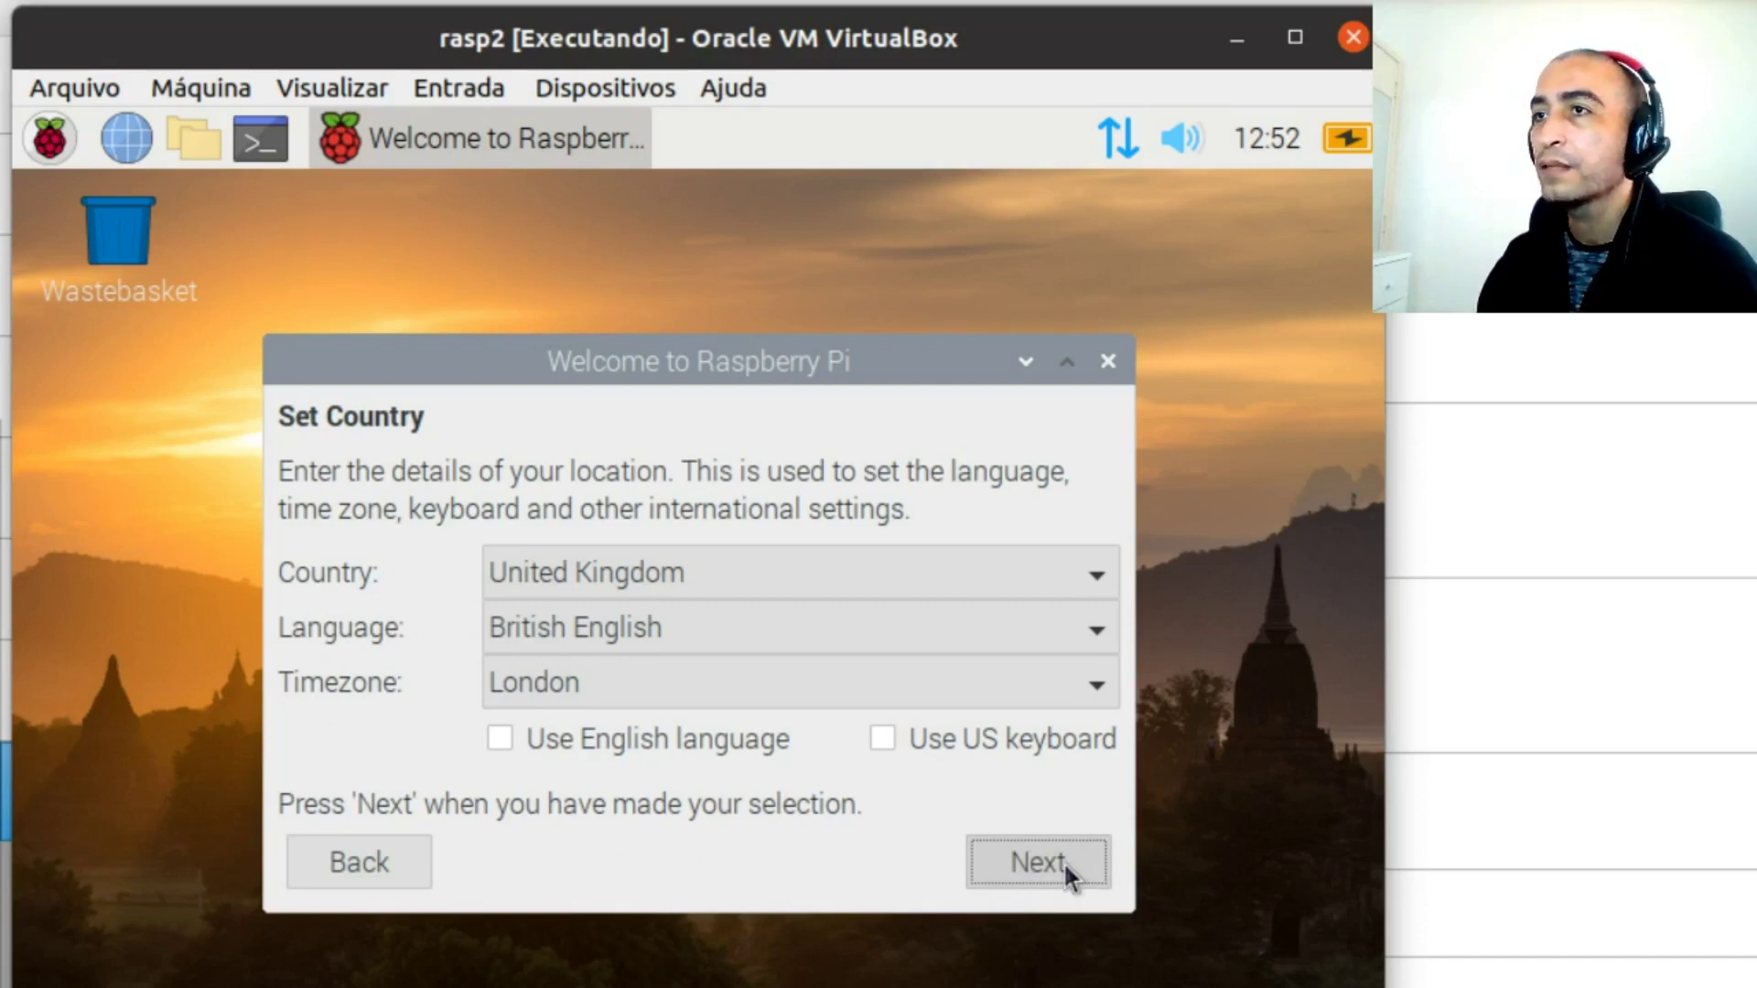
pyautogui.click(1067, 865)
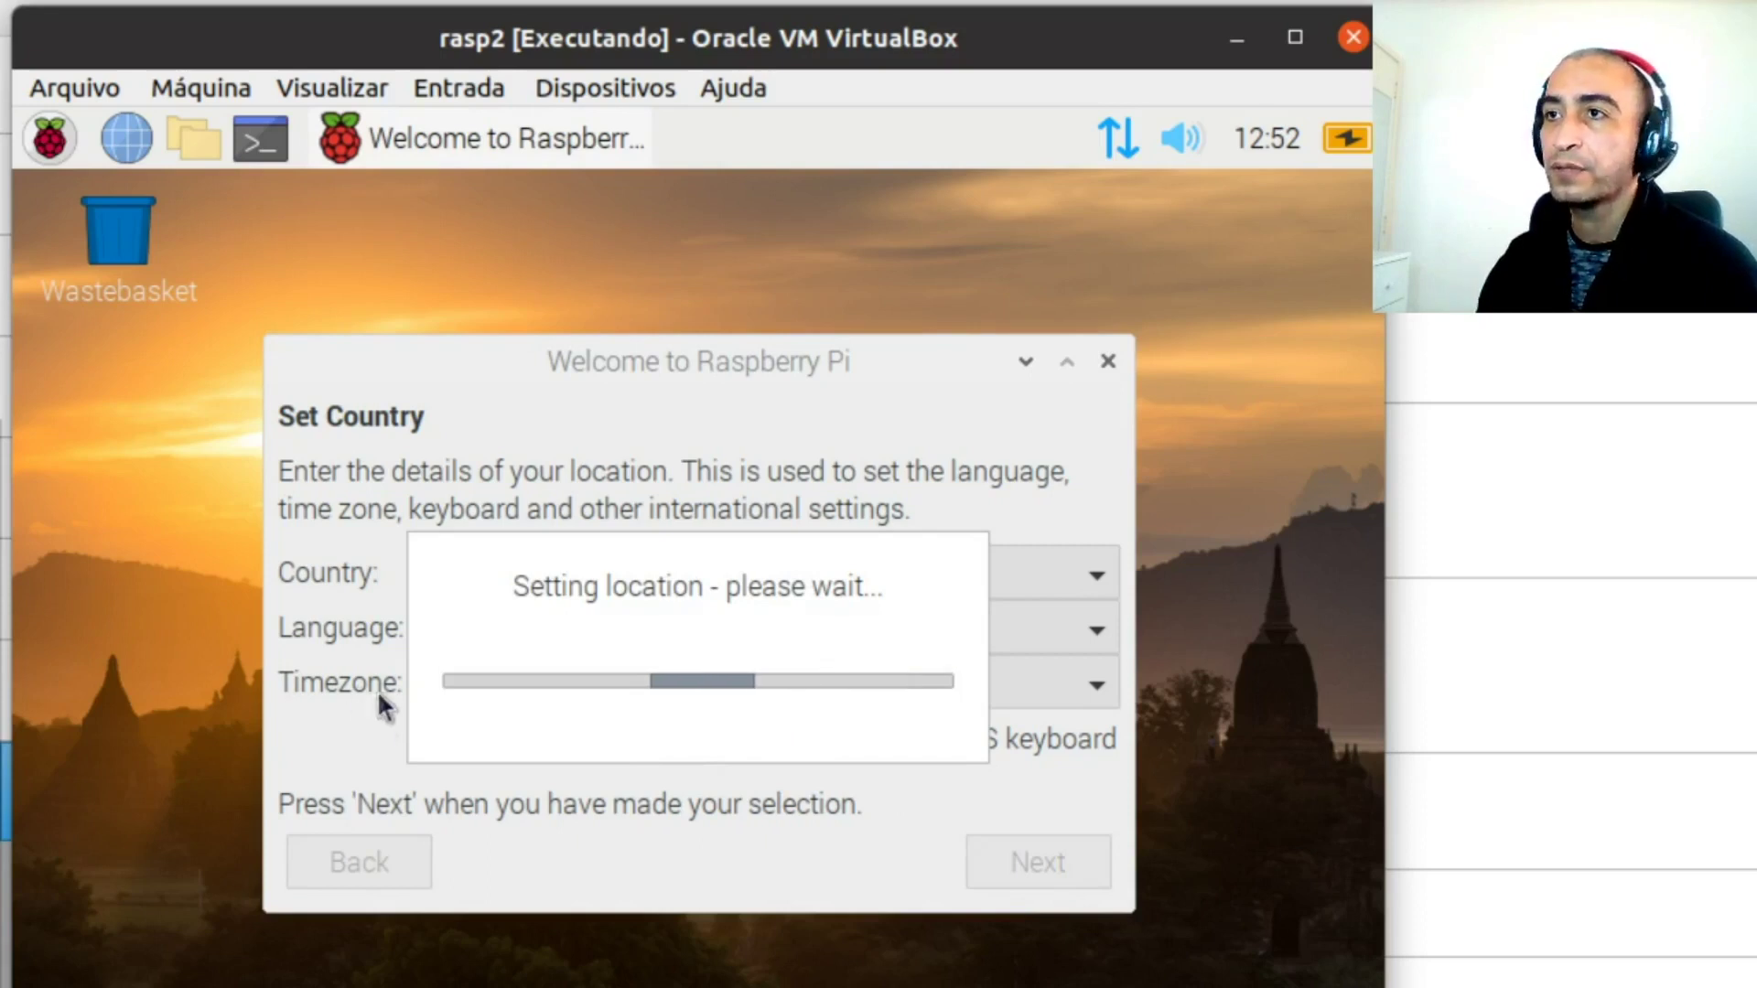
pyautogui.click(764, 606)
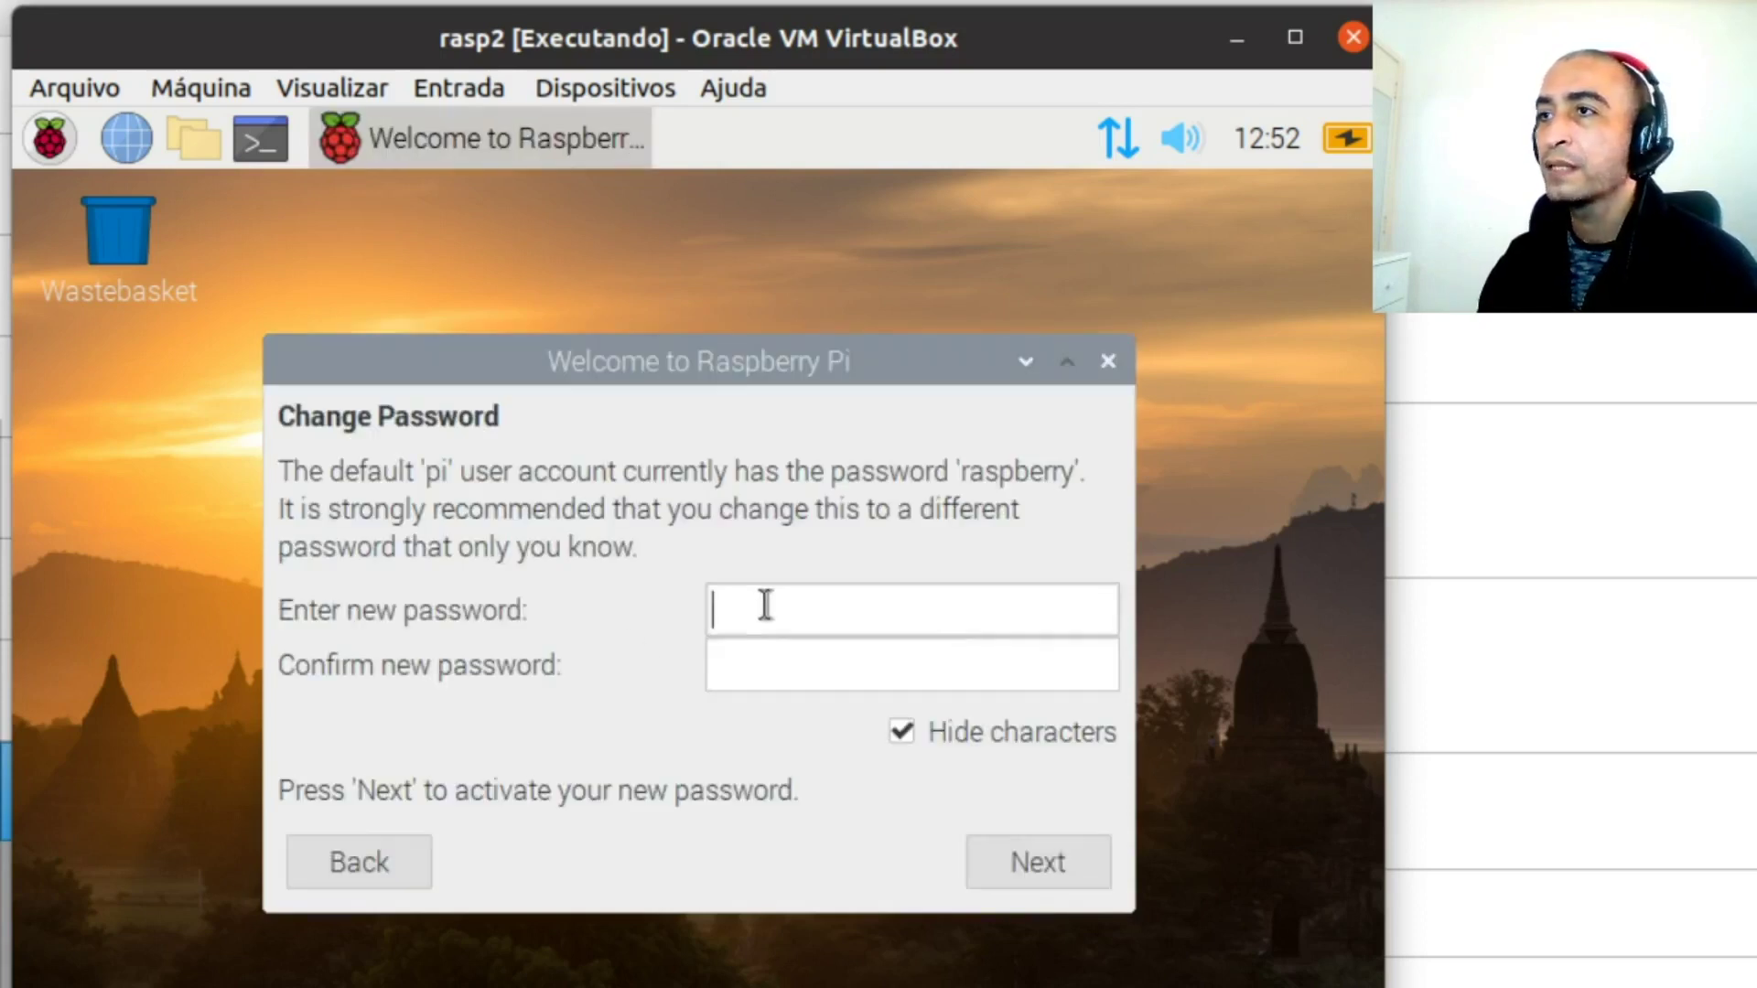
pyautogui.write('123456')
pyautogui.click(746, 668)
pyautogui.write('12345')
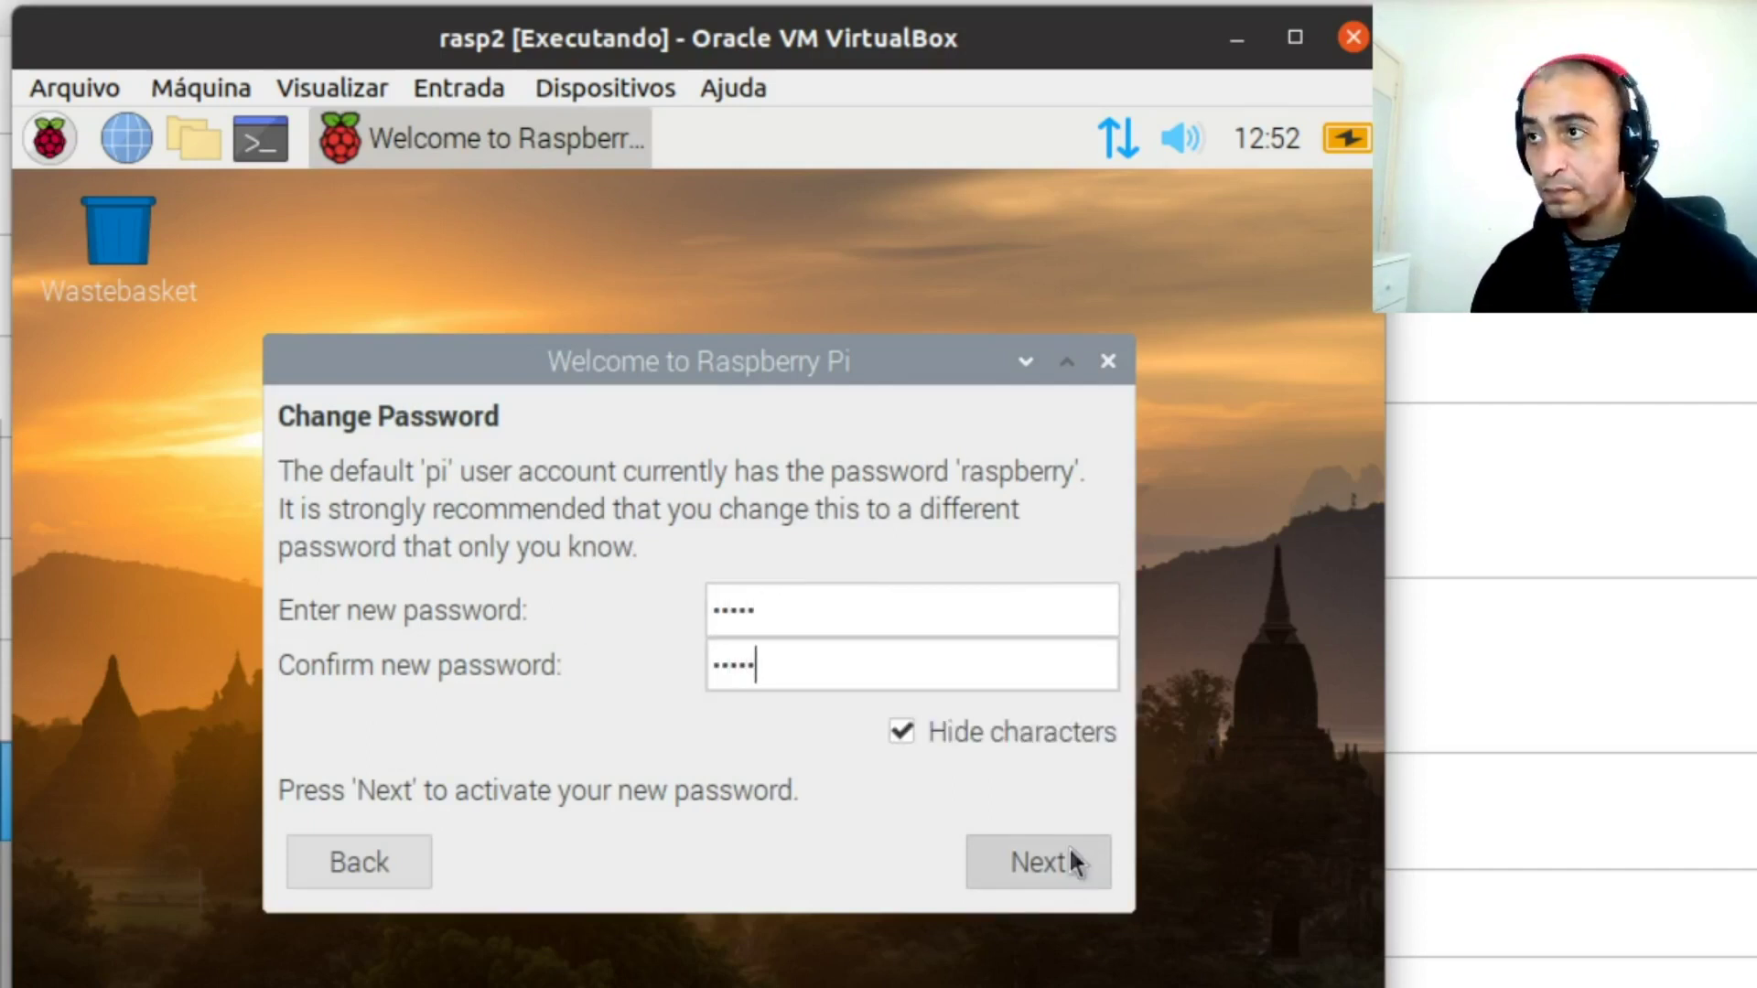
pyautogui.click(1053, 874)
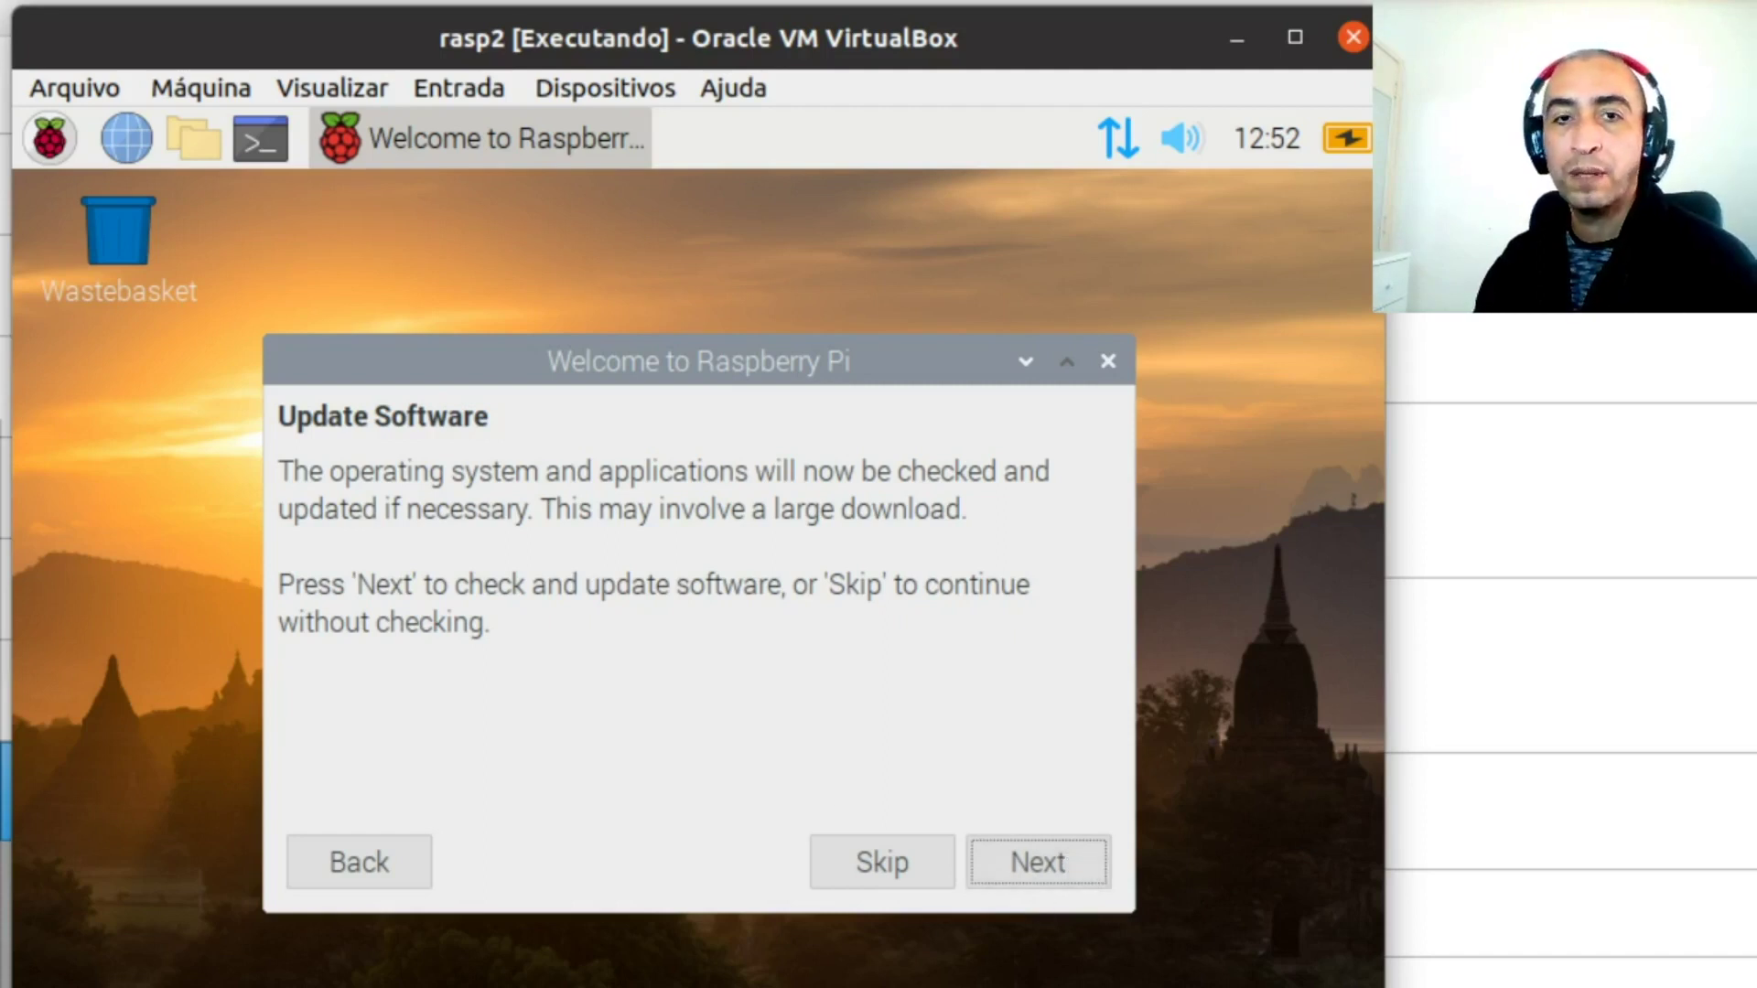
pyautogui.press('Print')
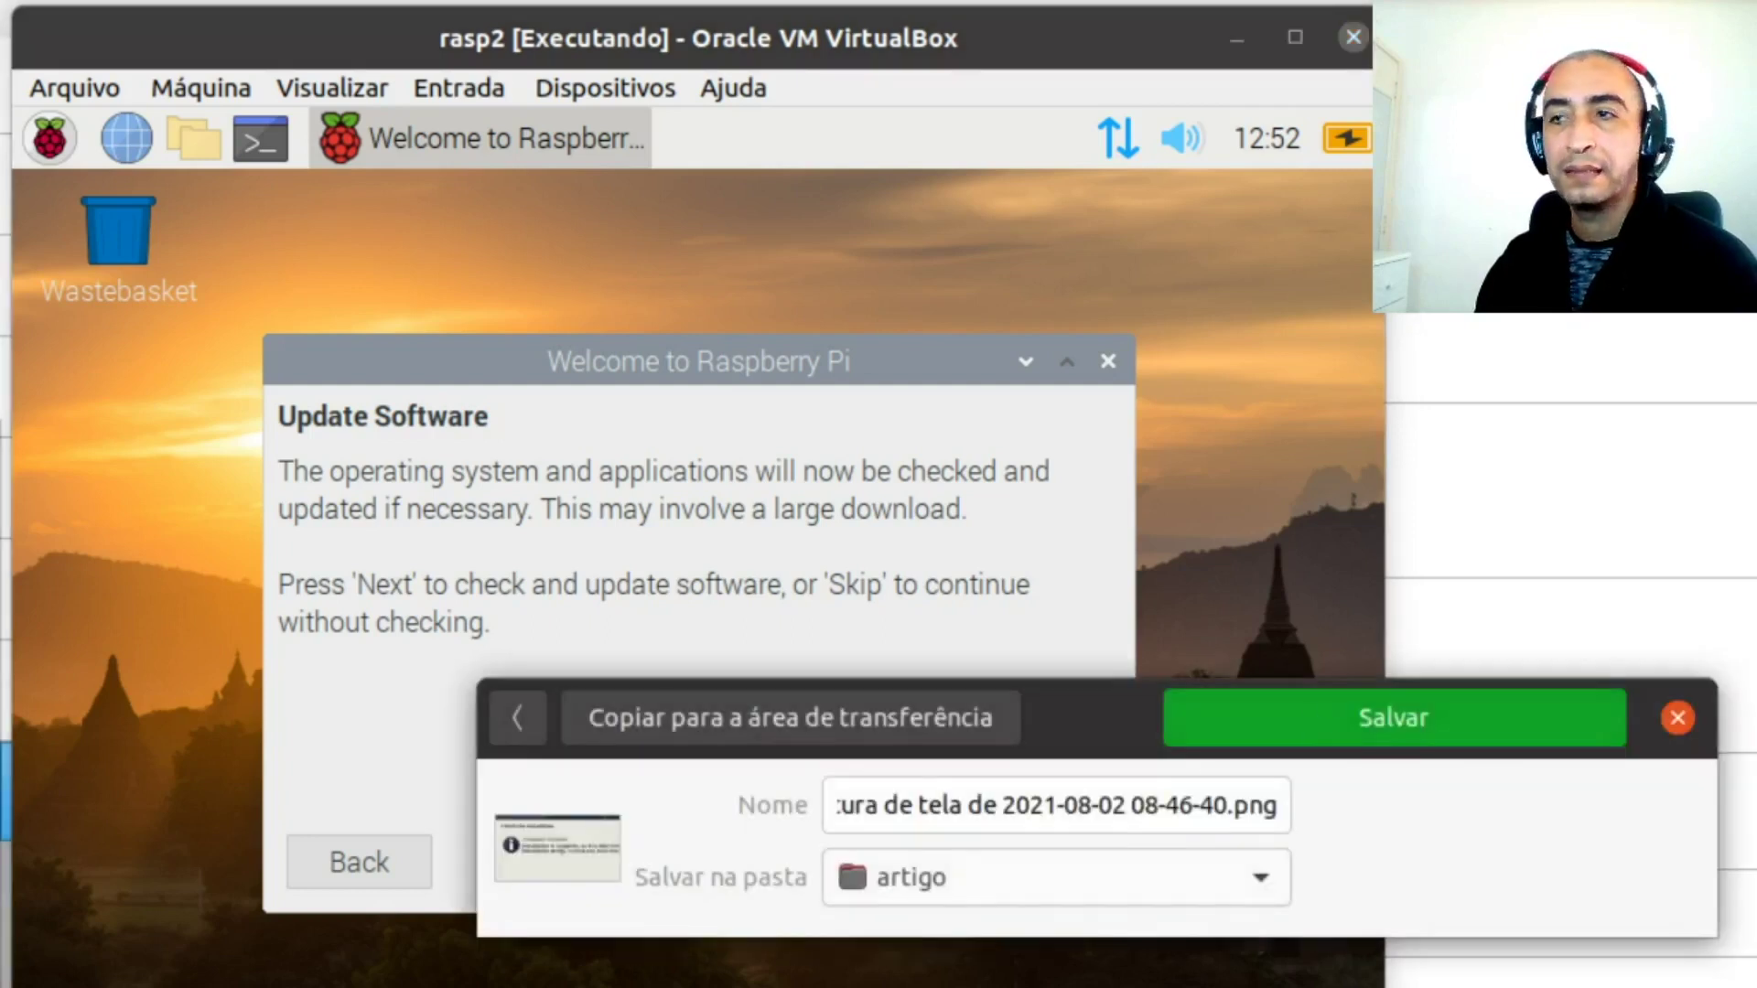
pyautogui.click(1679, 718)
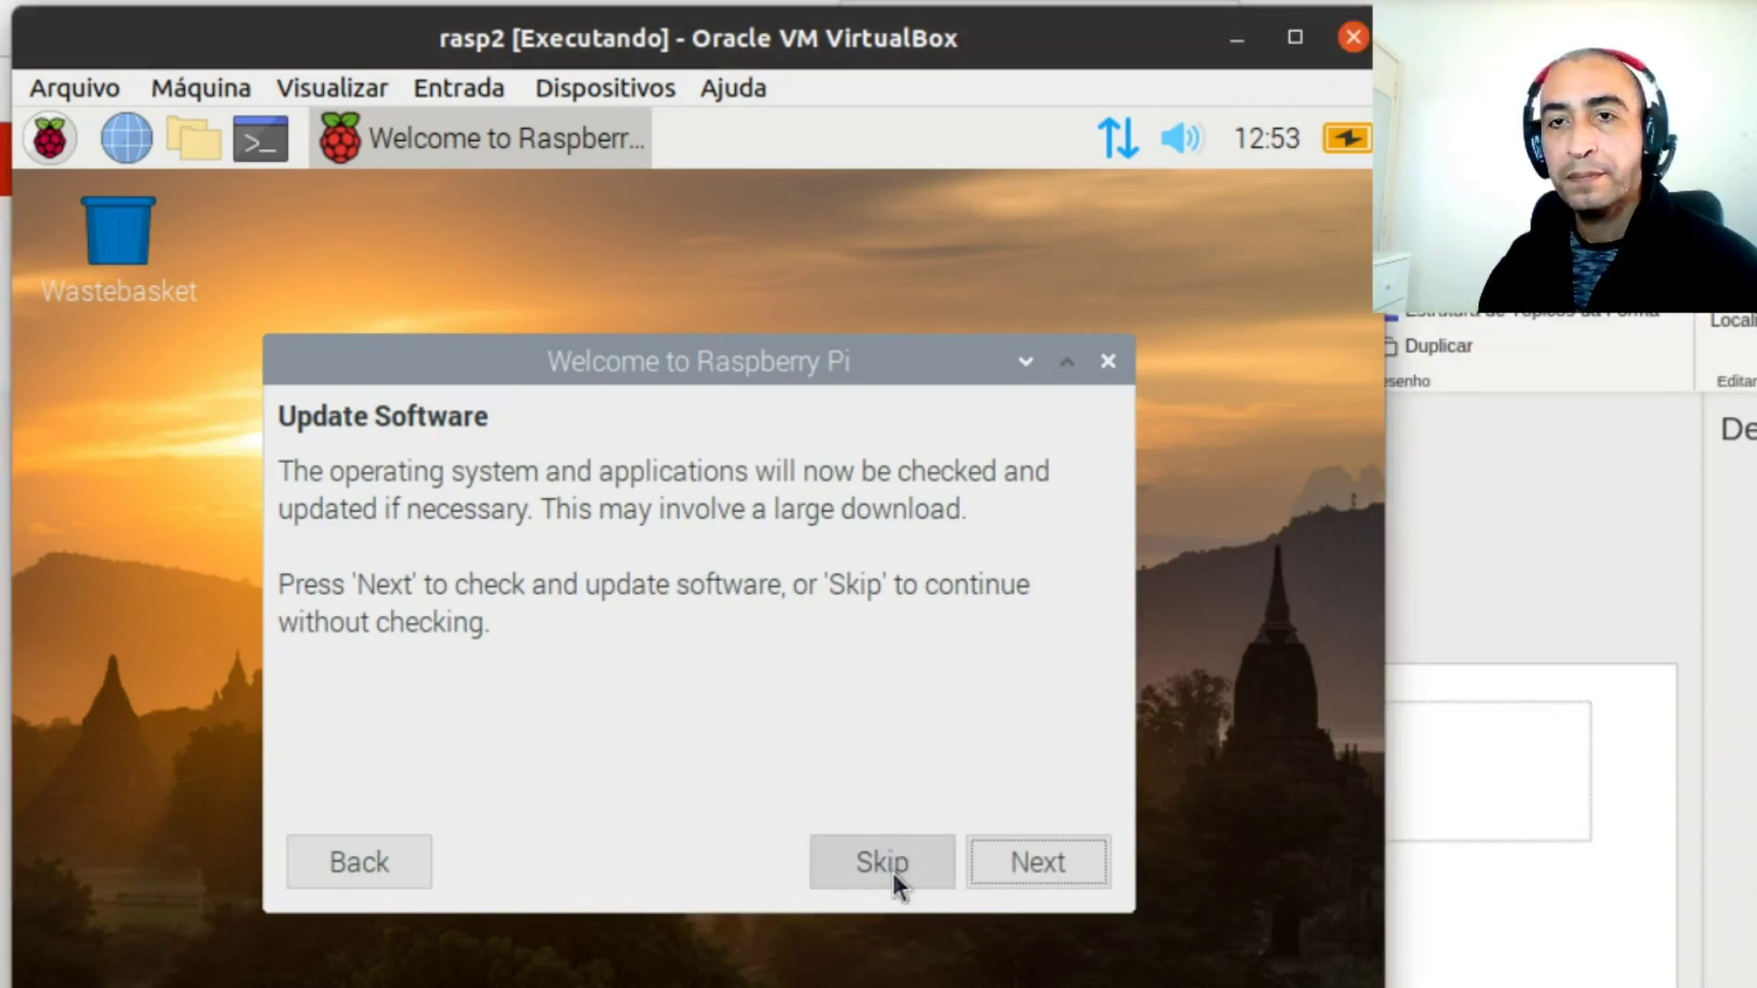
# Skip the software update, close the wizard with Done, and briefly open the applications menu
pyautogui.click(896, 863)
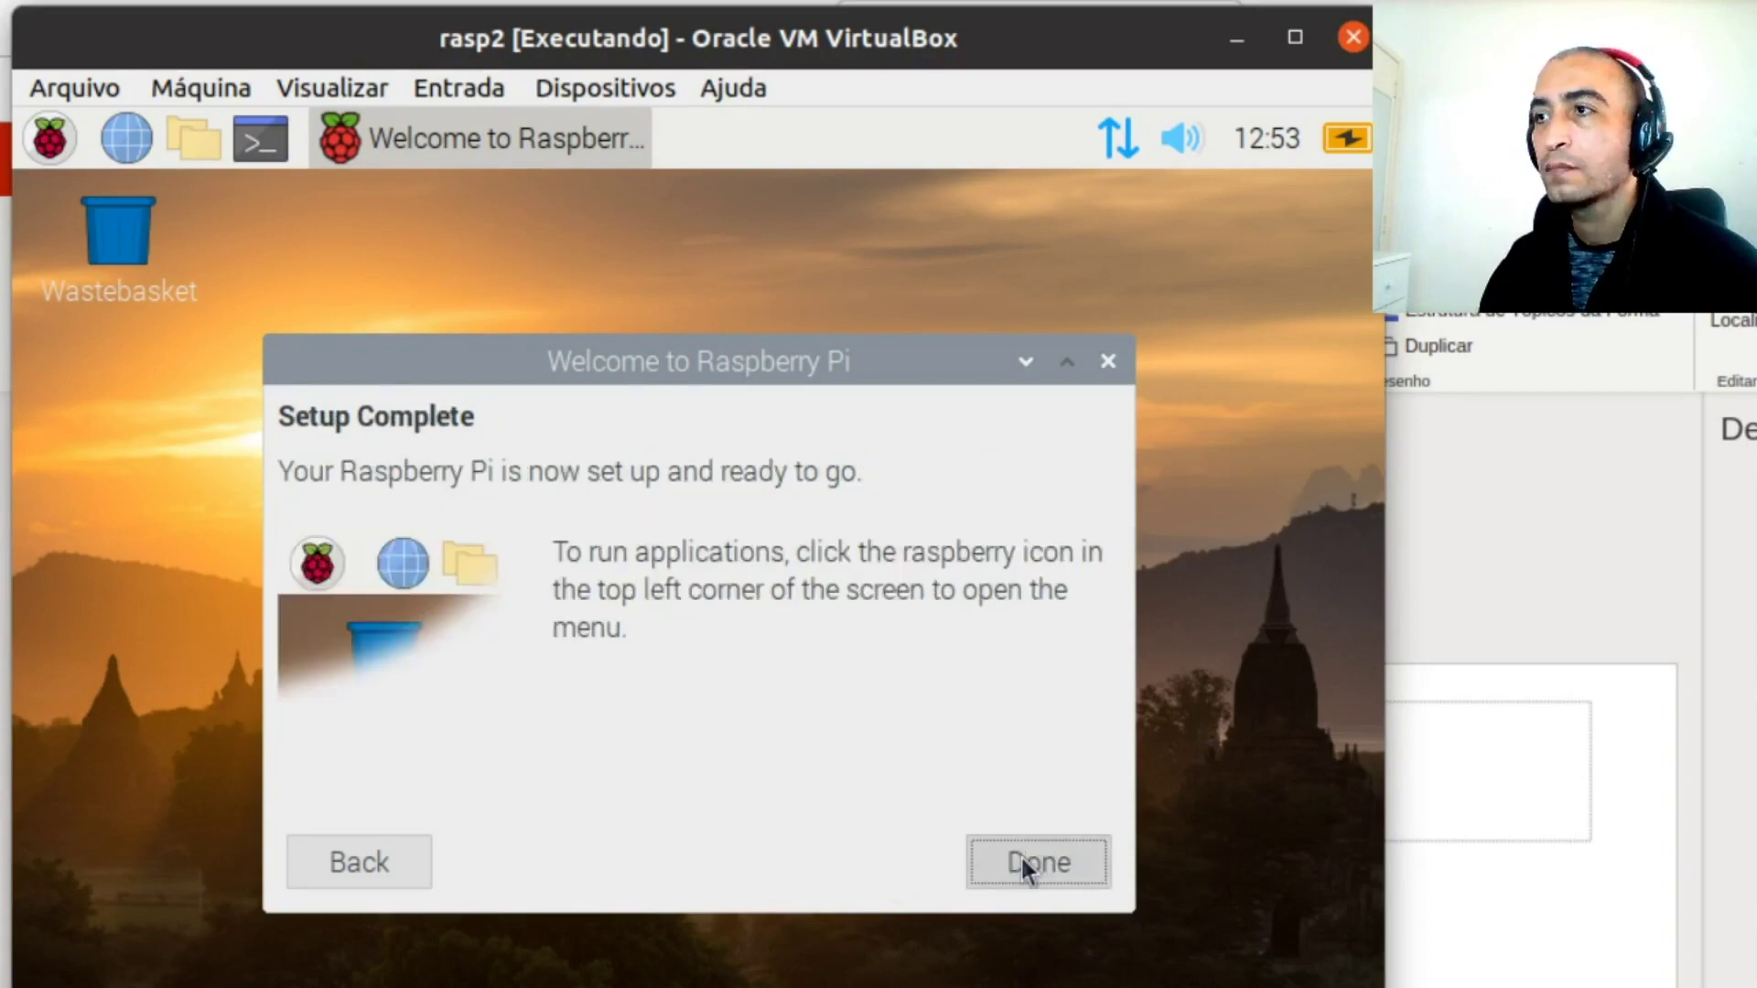
pyautogui.click(1023, 858)
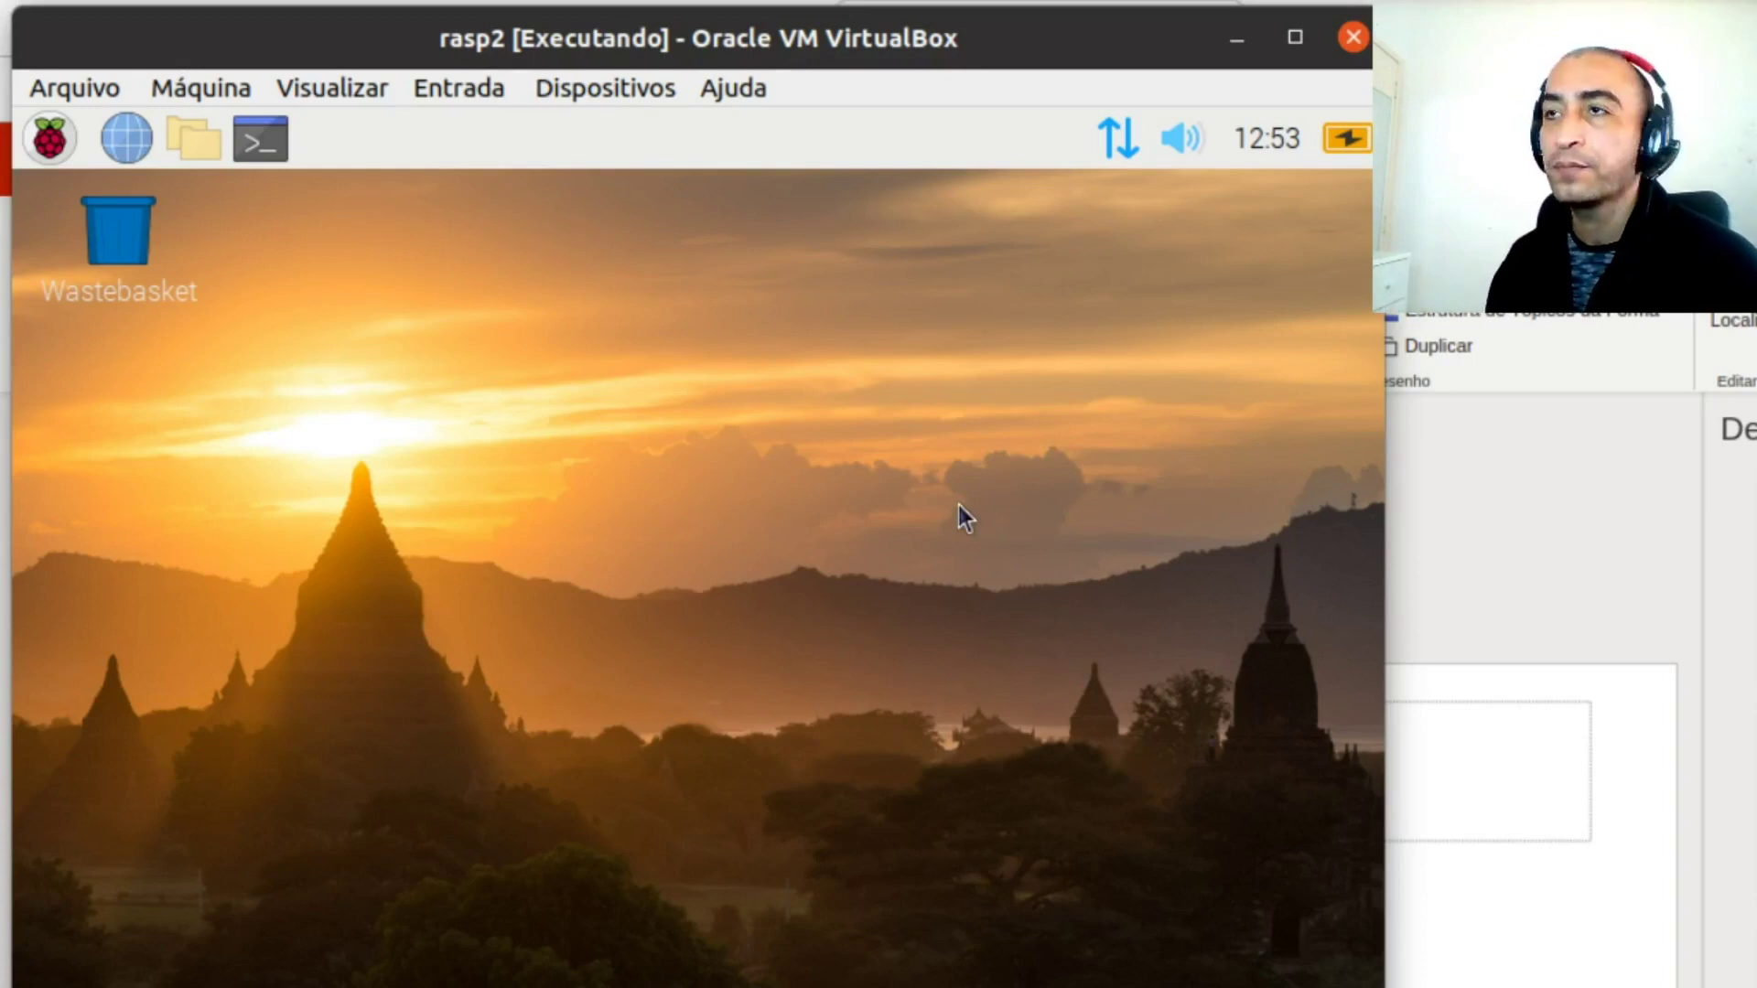
pyautogui.click(49, 138)
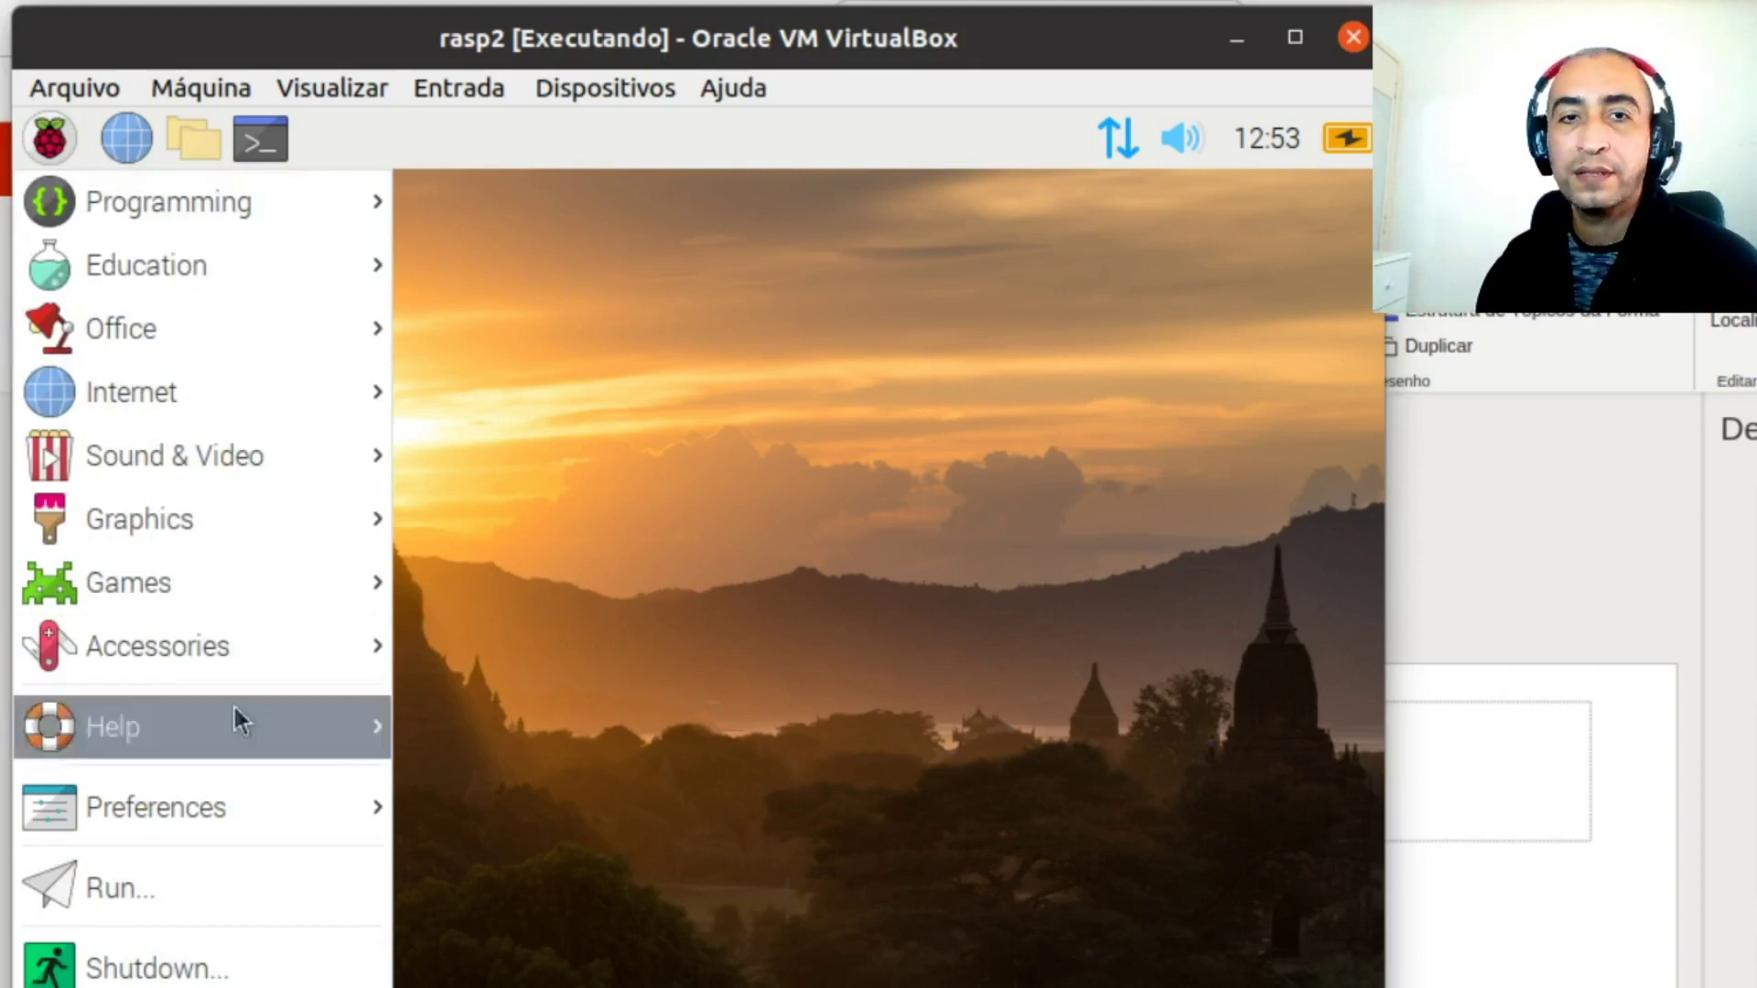
pyautogui.click(537, 531)
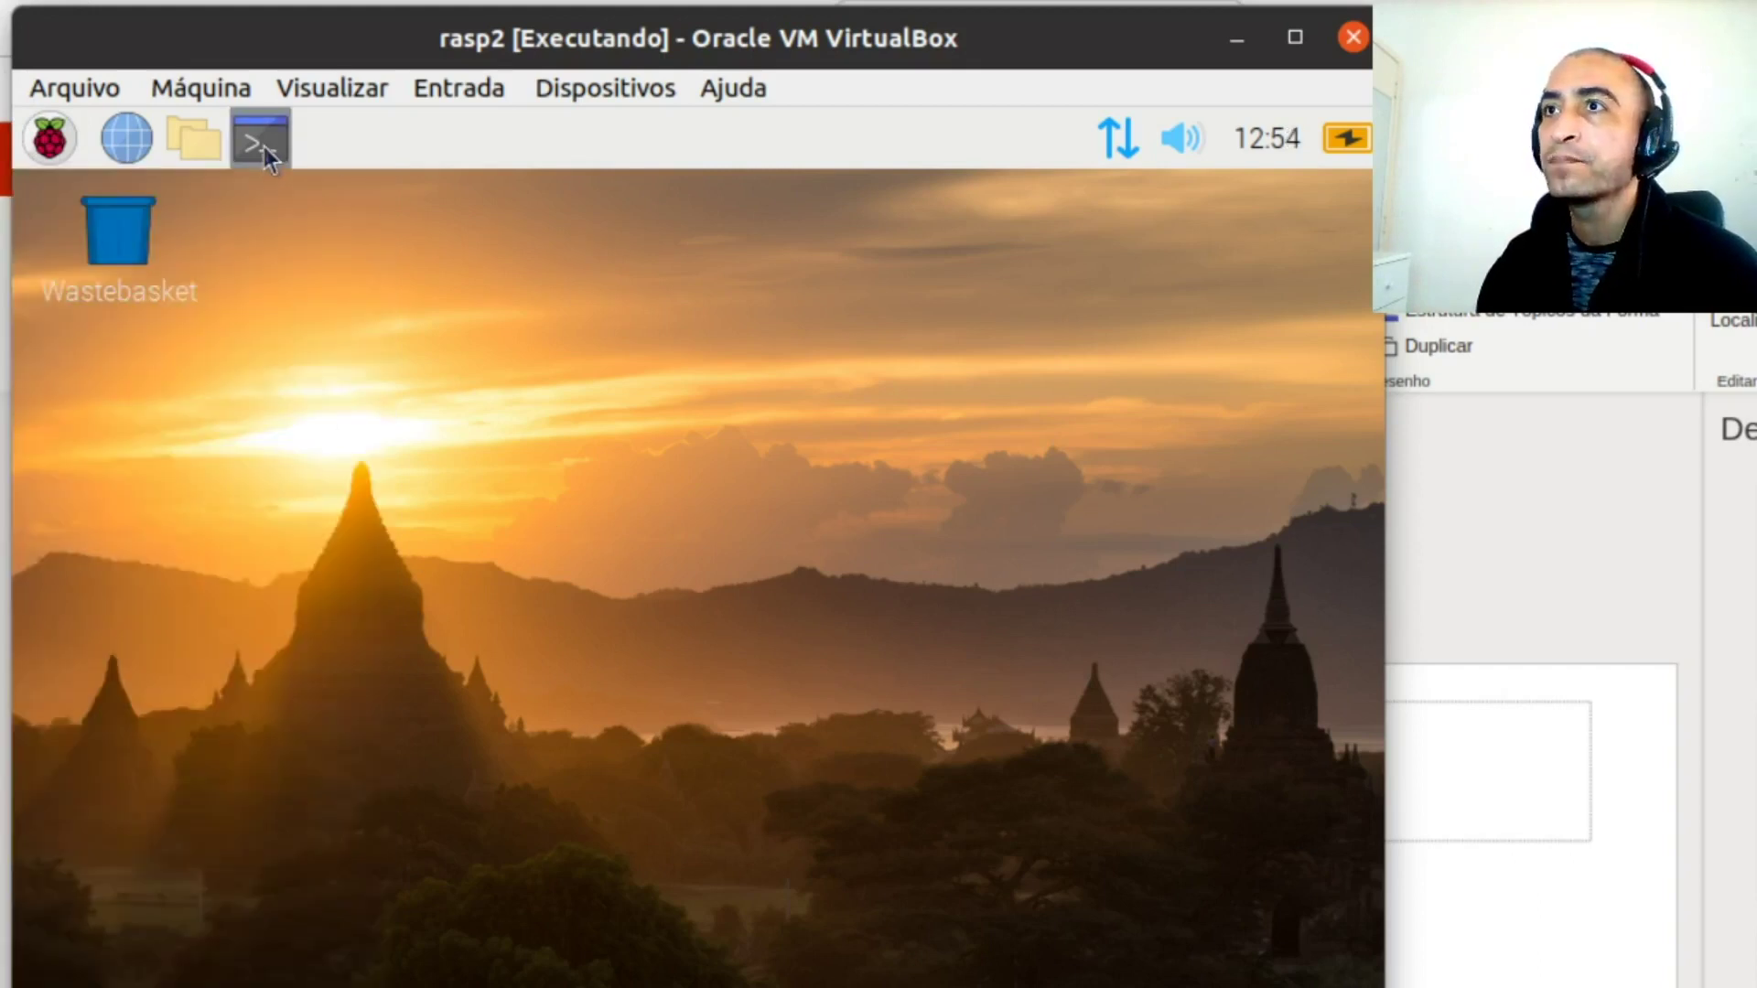